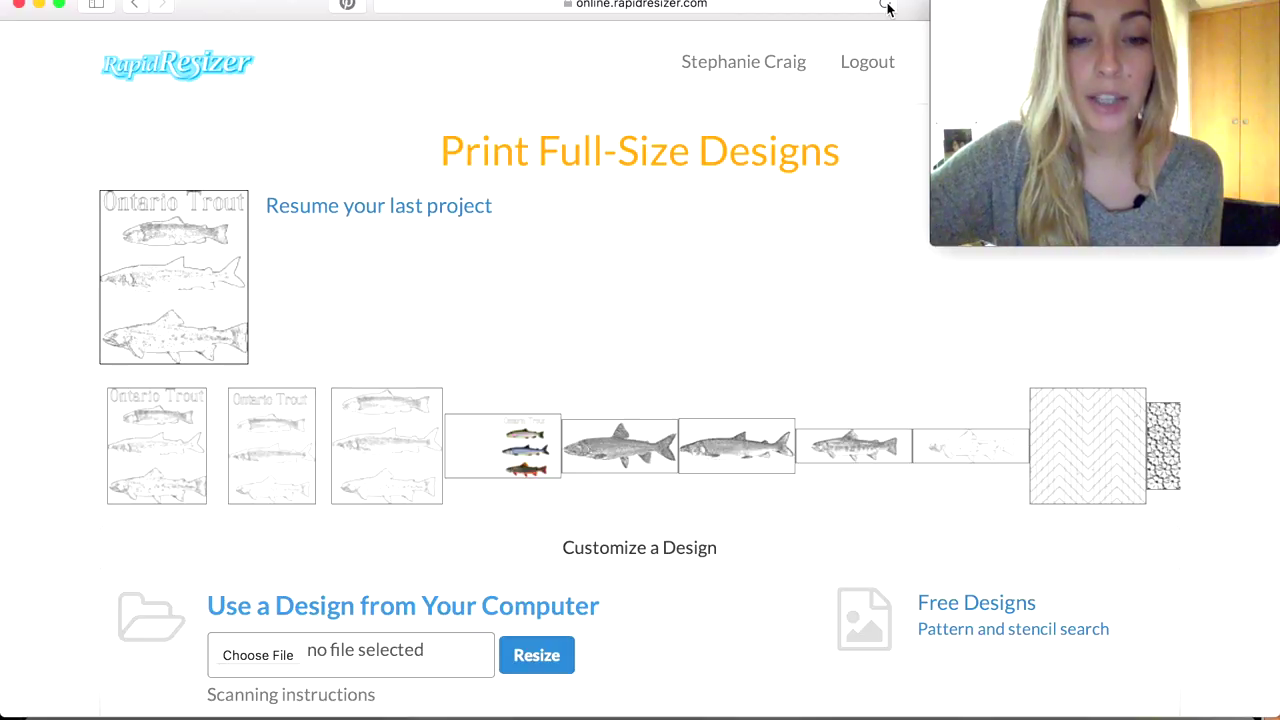
Open Rapid Resizer's Draw a Design workspace
left_click(885, 5)
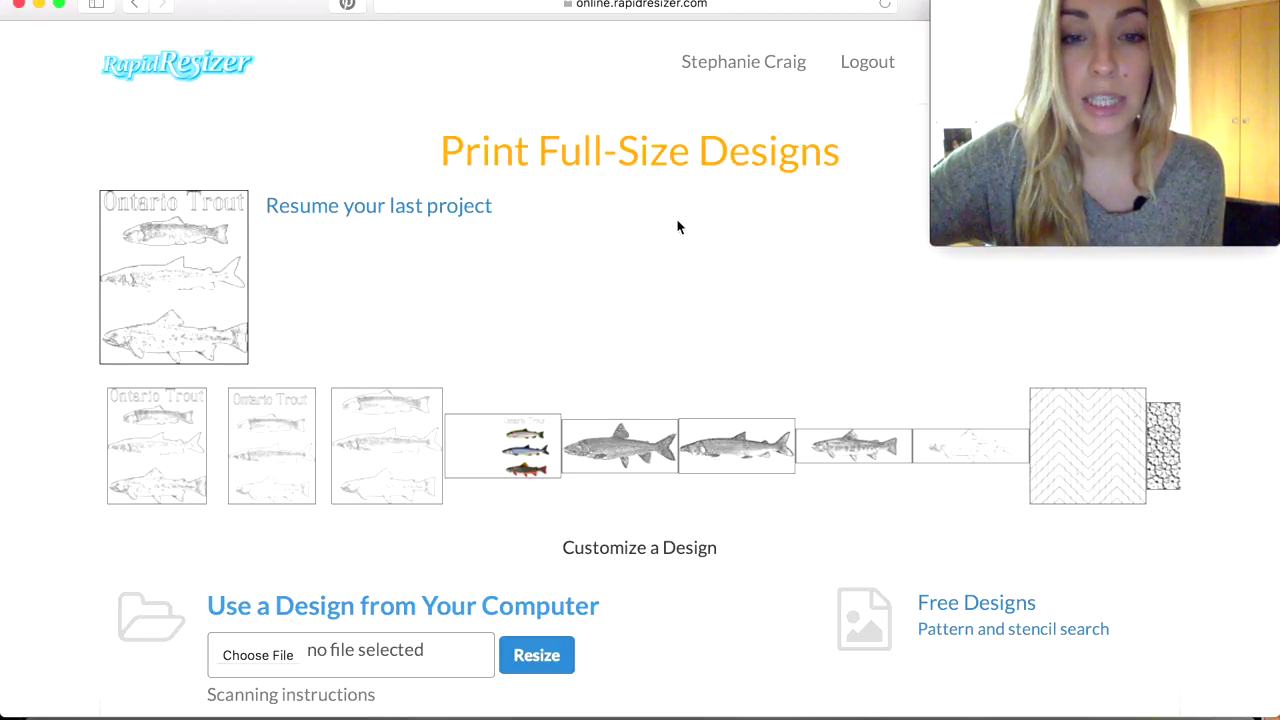
scroll(72, 330, "down", 5)
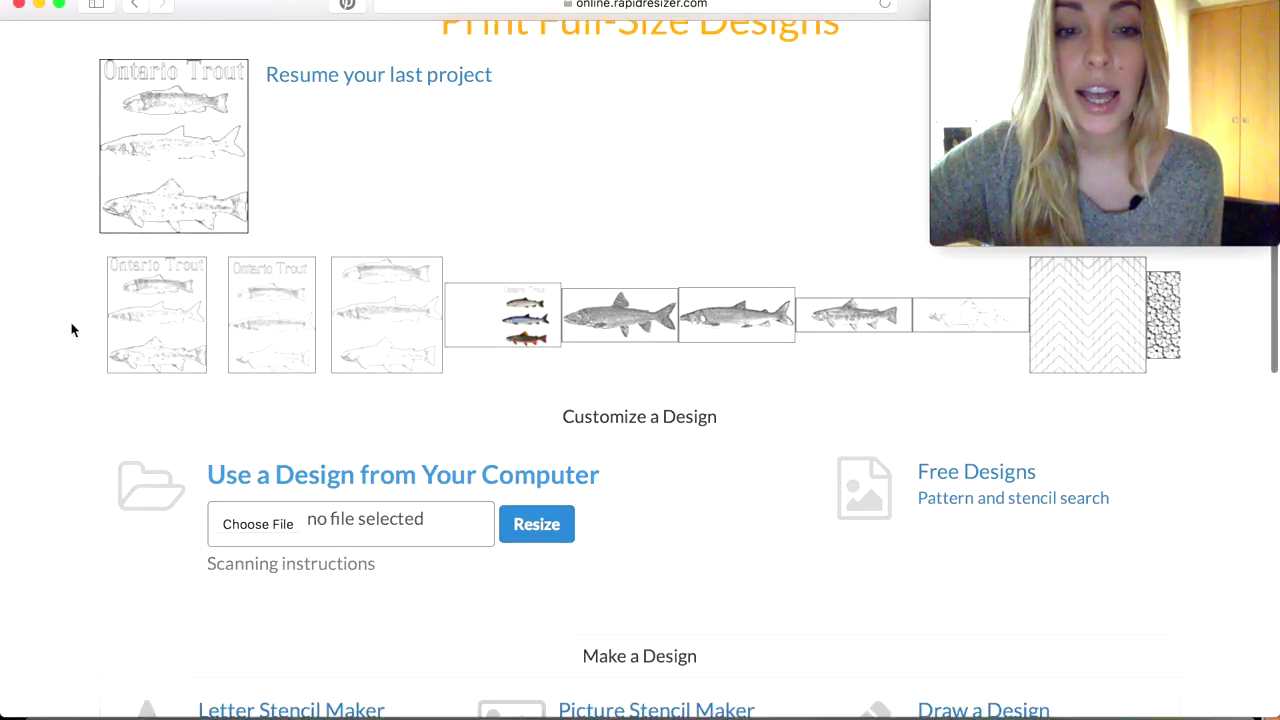
scroll(72, 330, "up", 3)
scroll(72, 330, "up", 2)
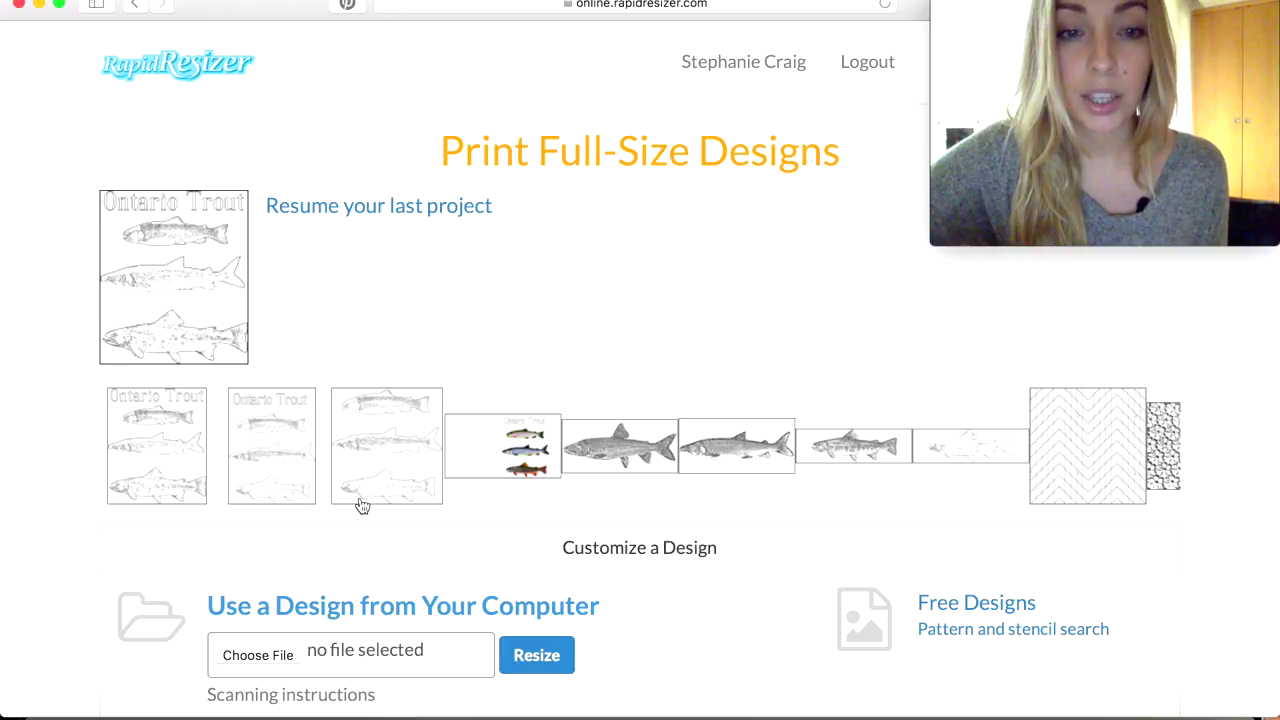
scroll(89, 355, "down", 5)
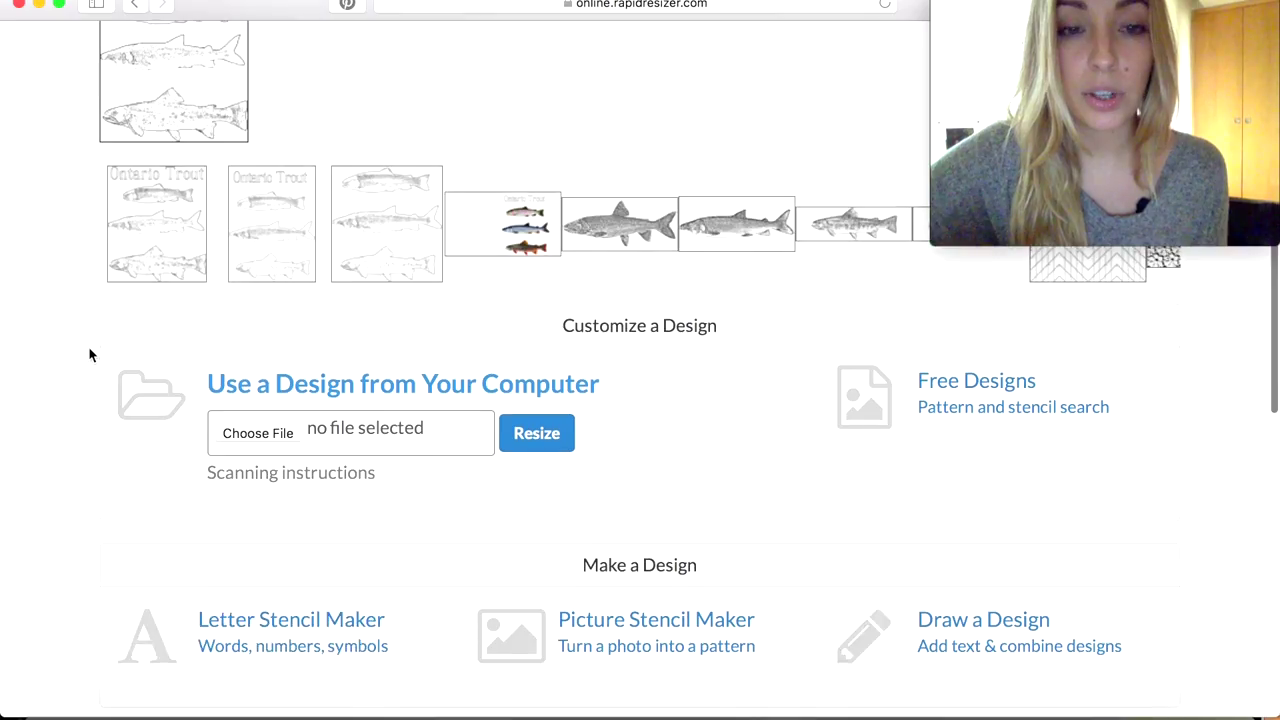
scroll(83, 277, "up", 5)
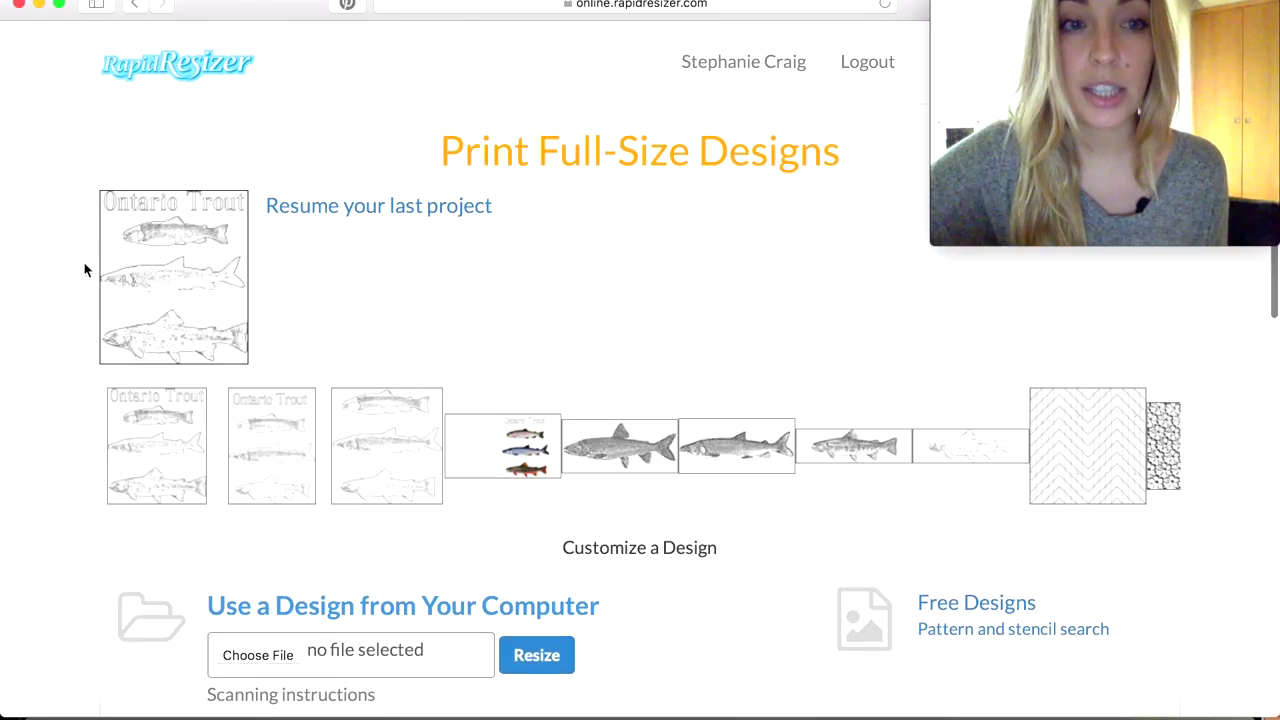
scroll(83, 277, "down", 5)
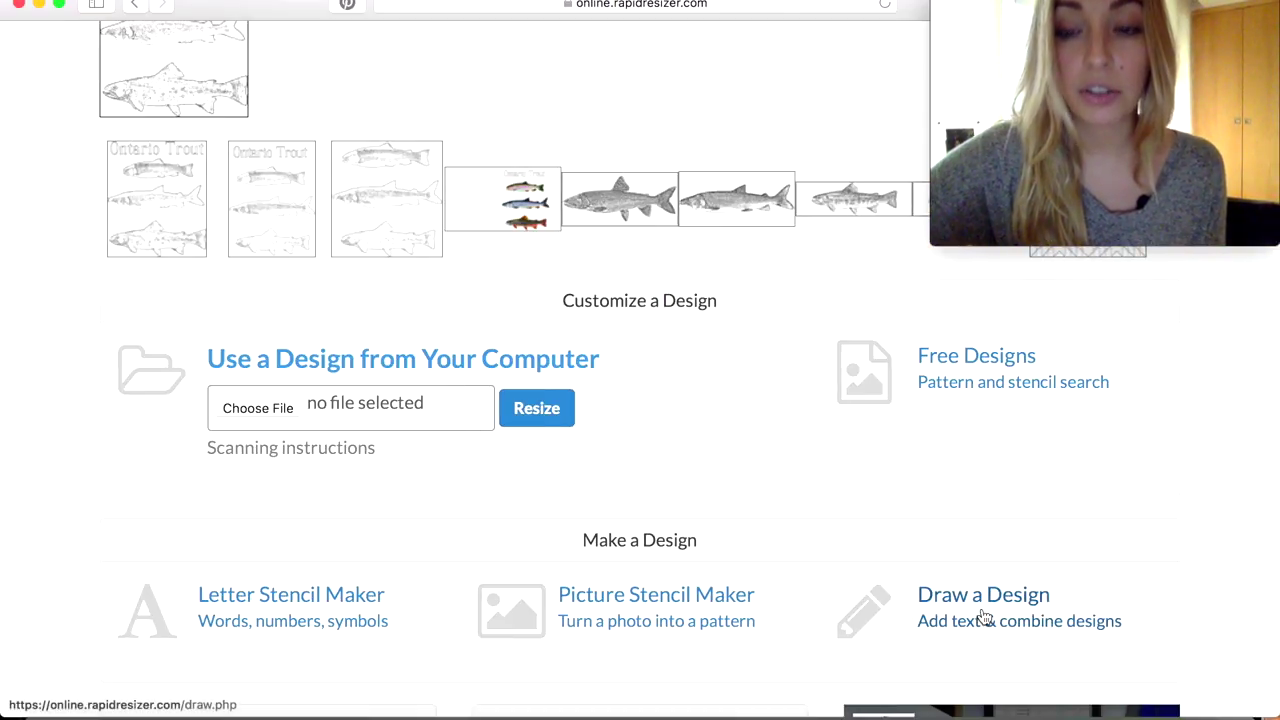
scroll(791, 522, "up", 5)
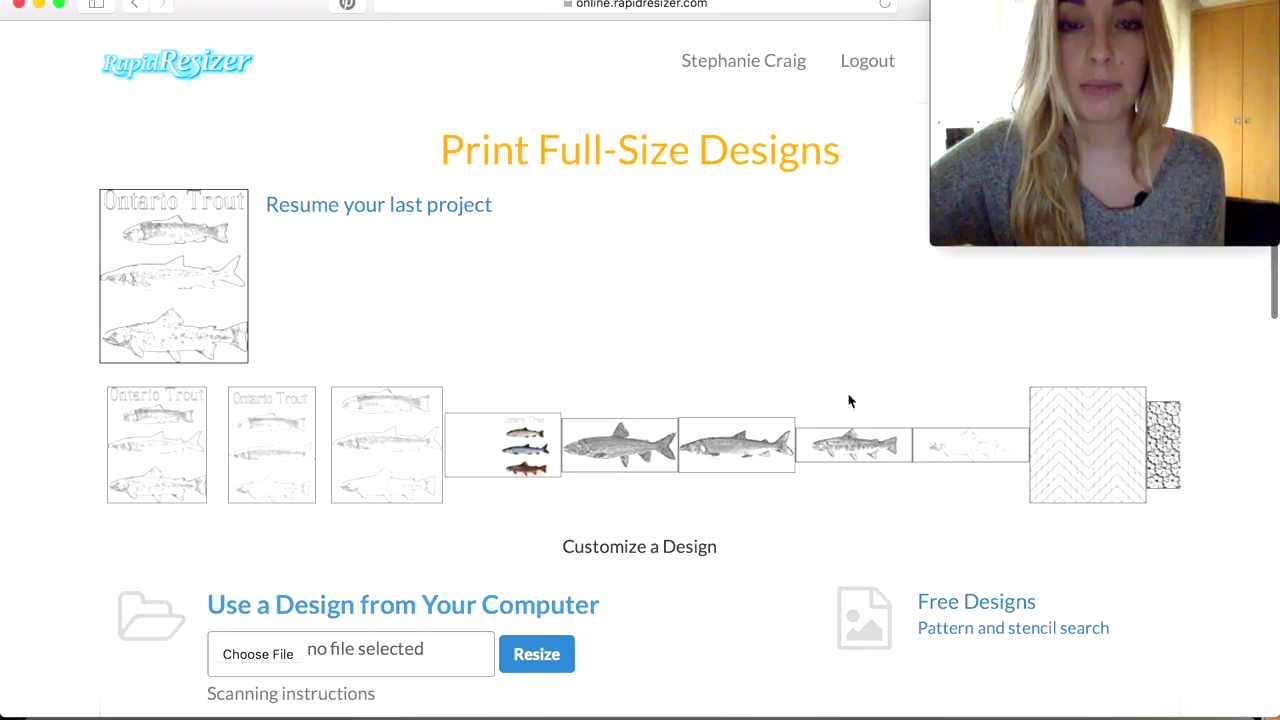
scroll(780, 594, "down", 5)
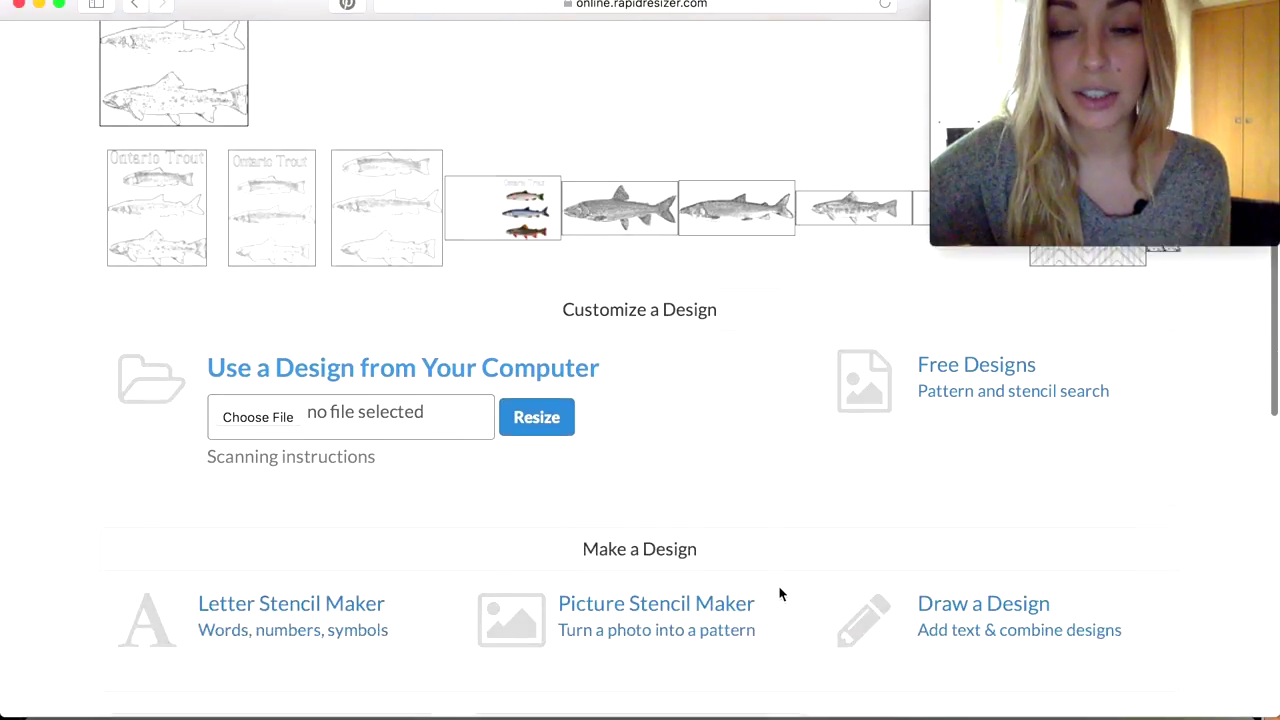
left_click(957, 622)
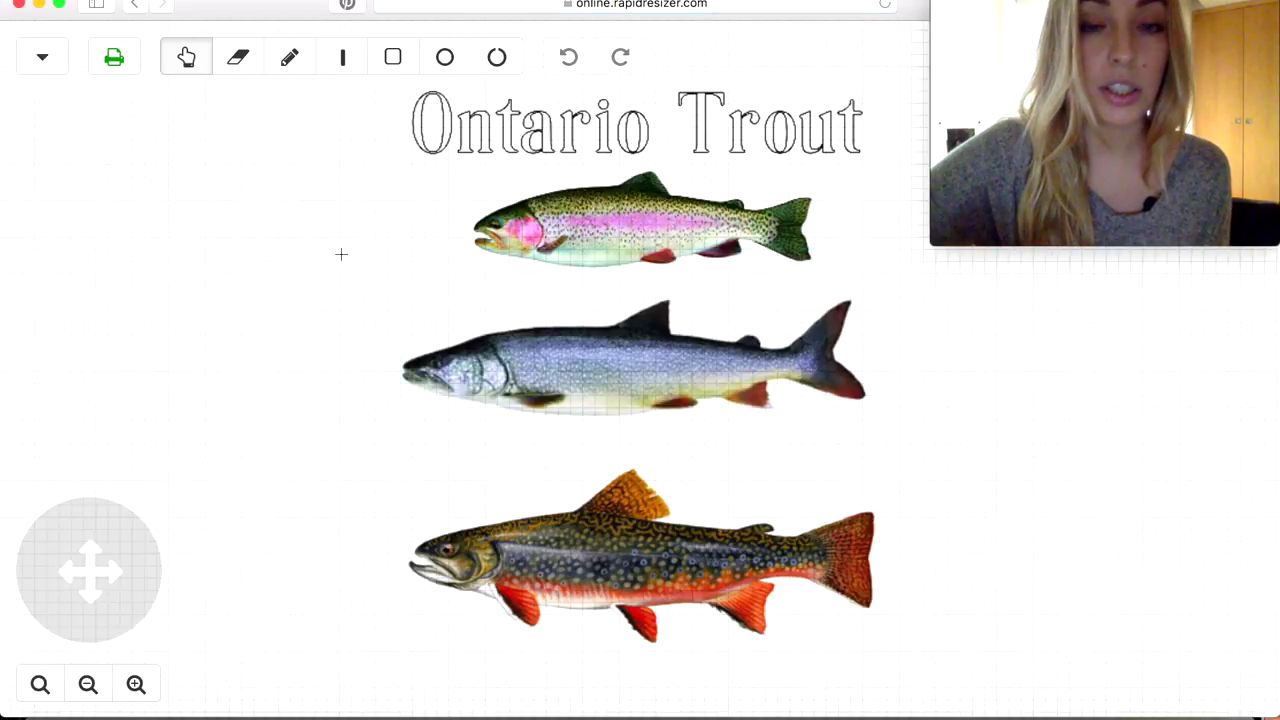
Start a new blank design, erasing the old Ontario Trout title and fish, and zoom out
left_click(43, 62)
left_click(88, 104)
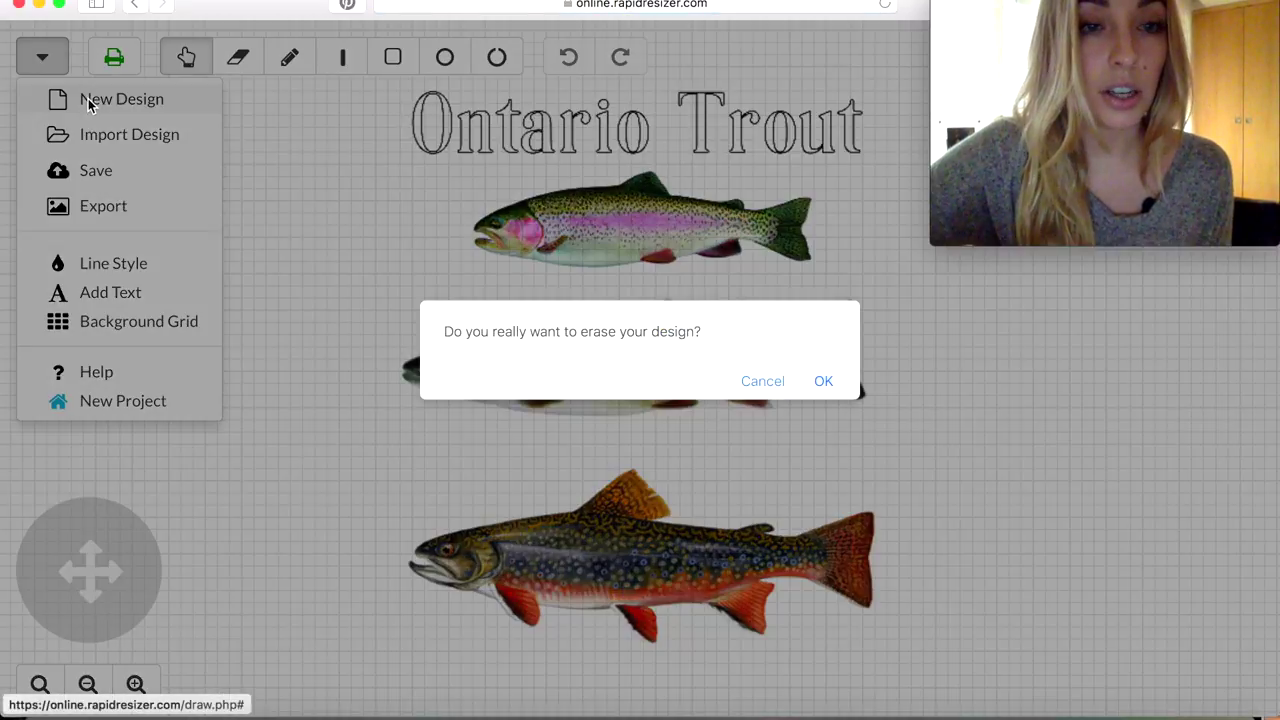
left_click(825, 385)
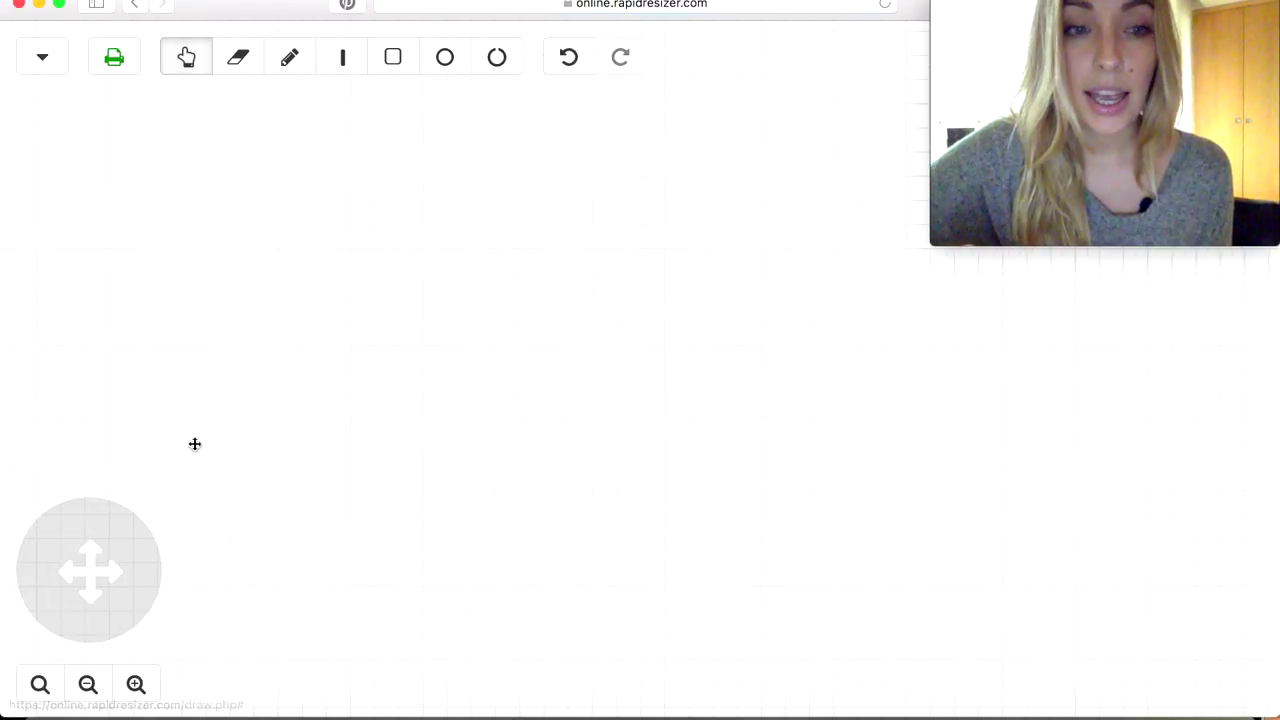
left_click(88, 685)
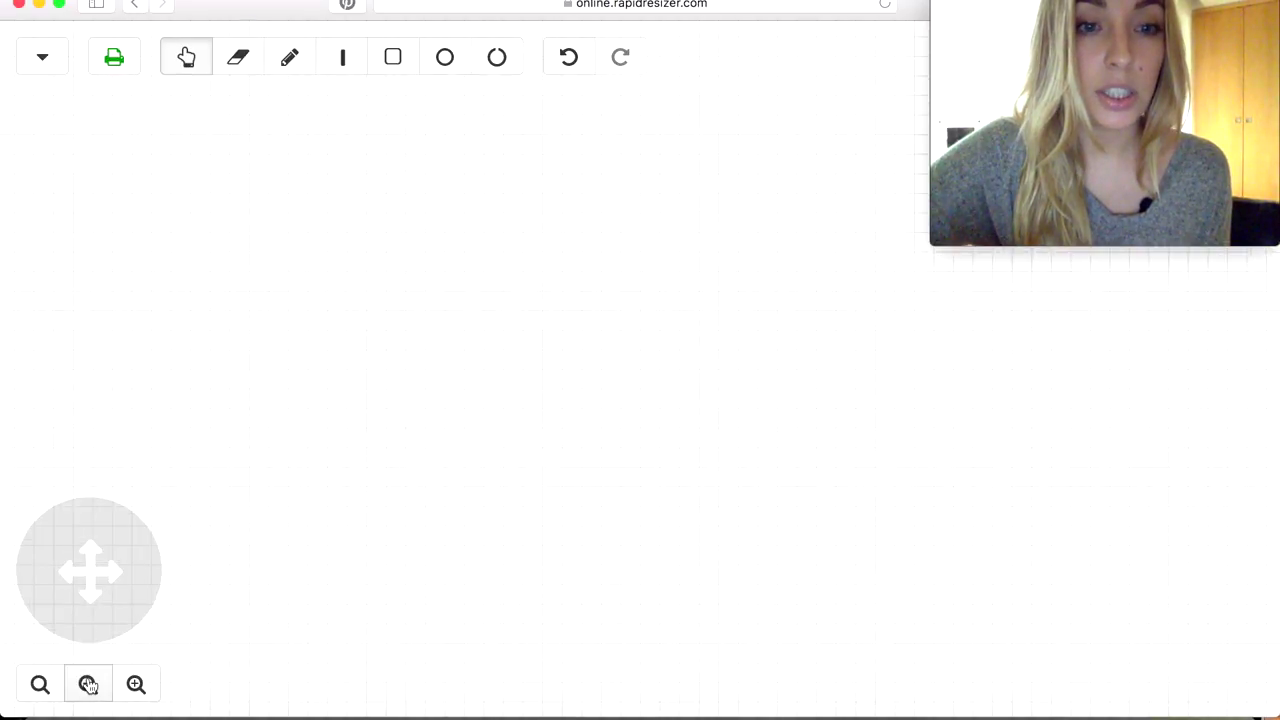
left_click(41, 67)
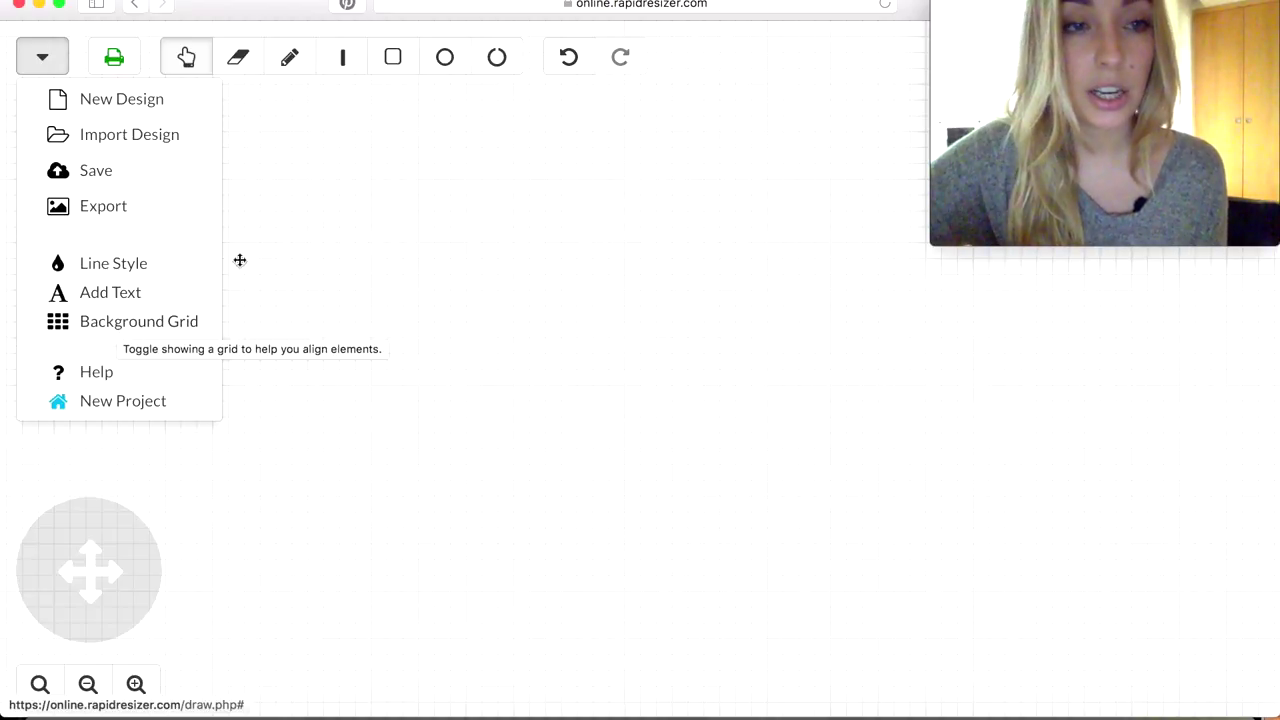
Import the Laketrout photo and drag it near the middle of the canvas
left_click(114, 145)
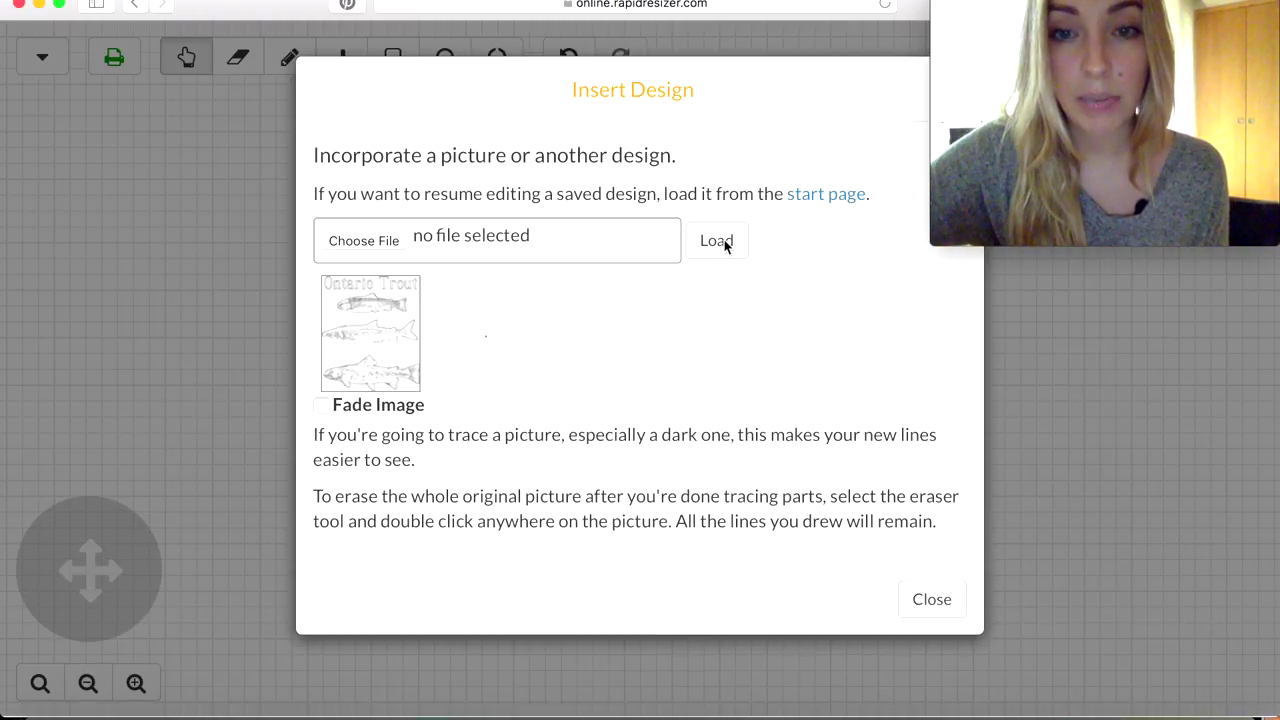
left_click(362, 246)
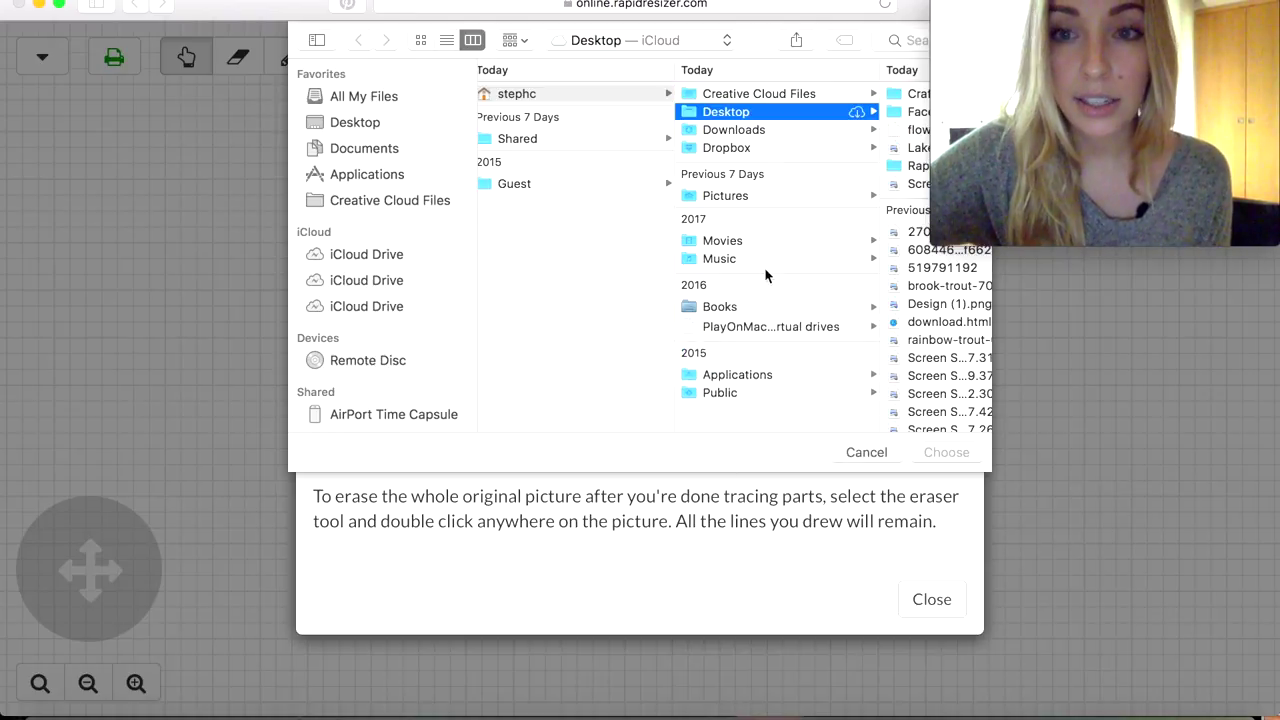
left_click(832, 150)
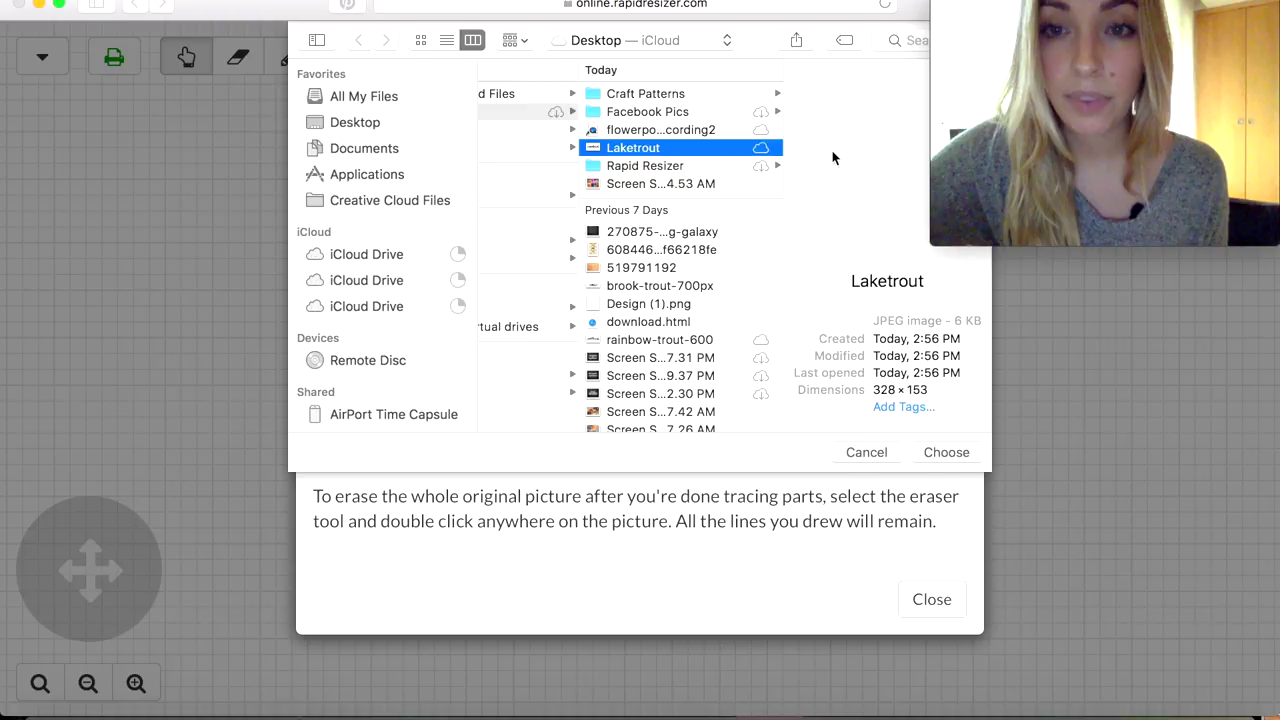
key("Return")
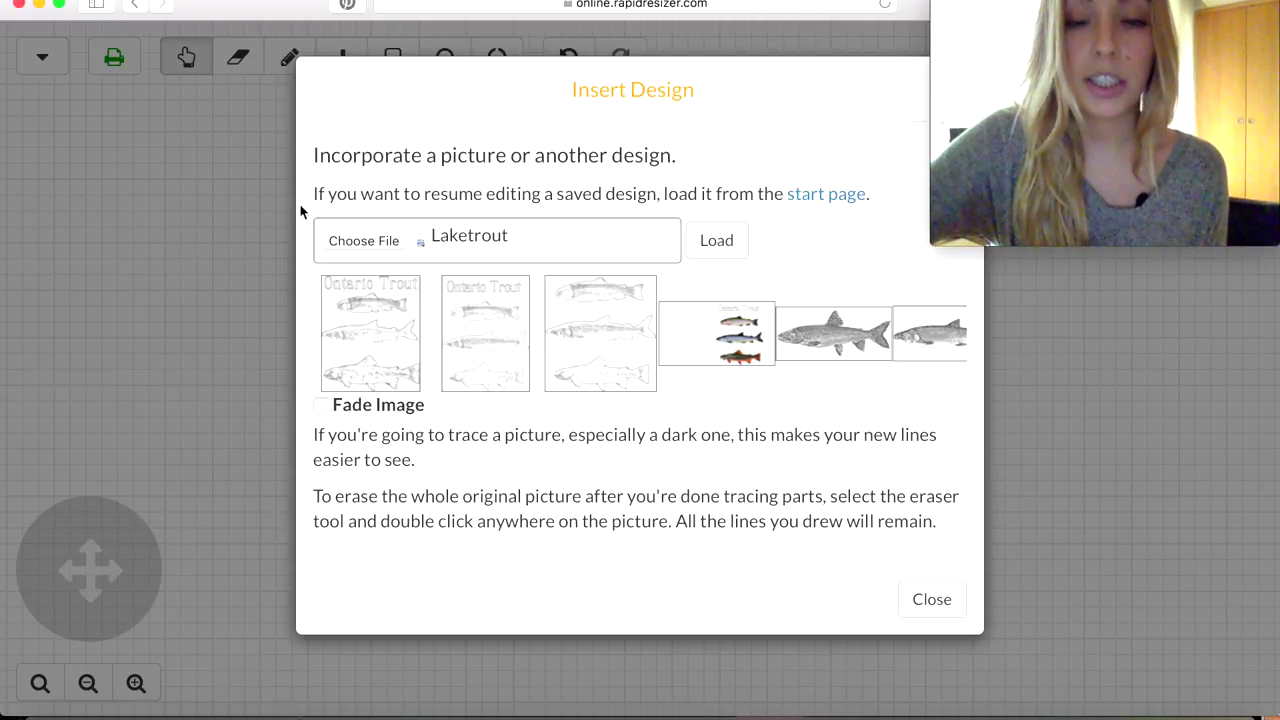
left_click(718, 245)
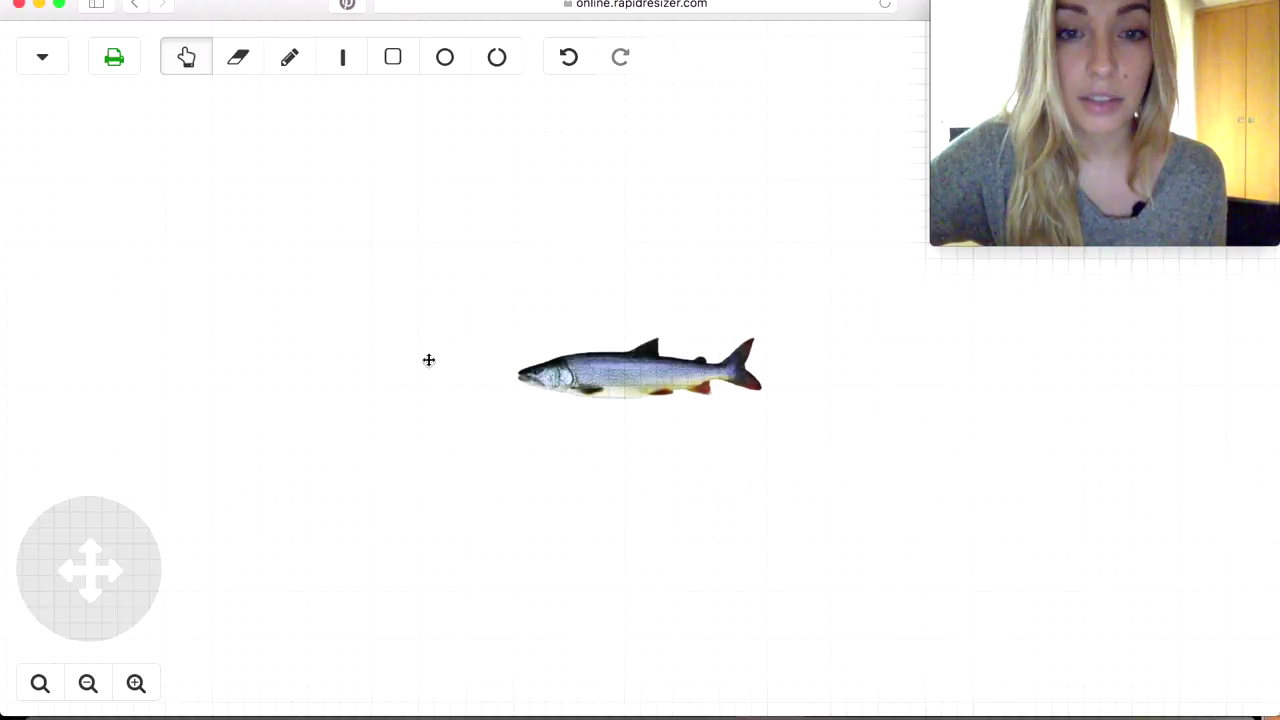
left_click(626, 372)
left_click_drag(626, 372, 814, 146)
left_click_drag(632, 270, 633, 389)
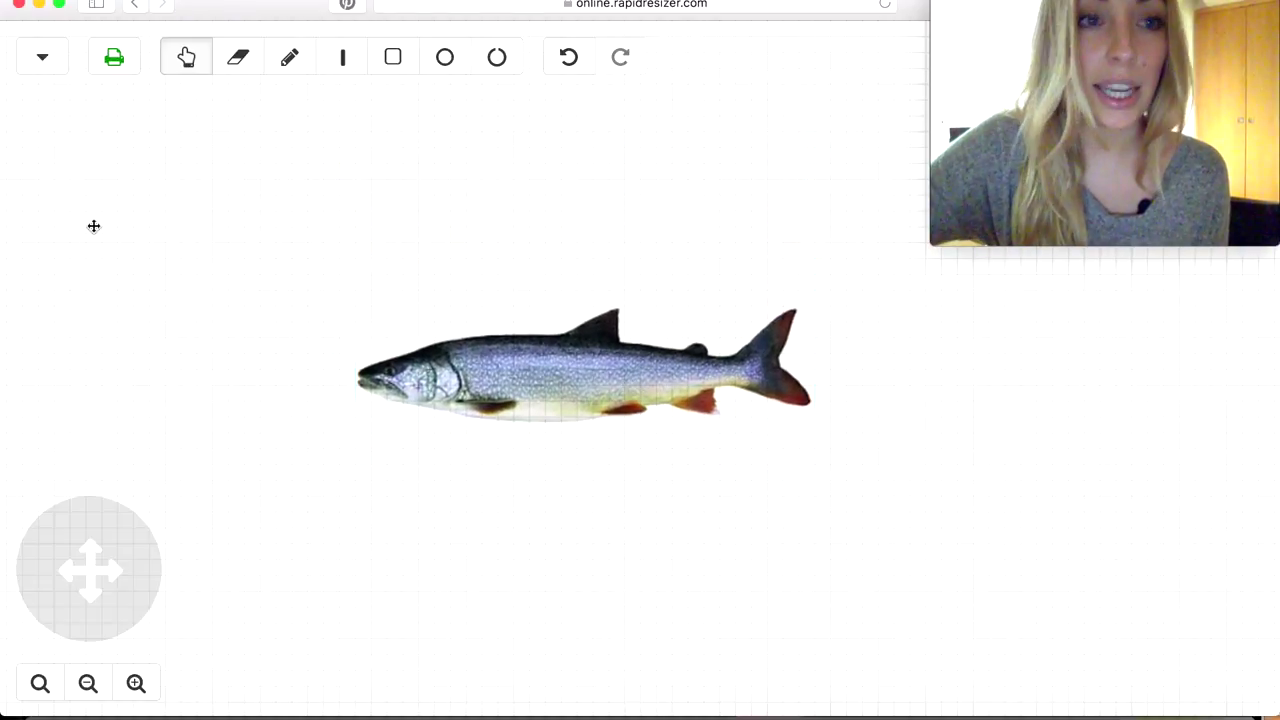
Import the brook-trout-700px image onto the canvas
left_click(40, 60)
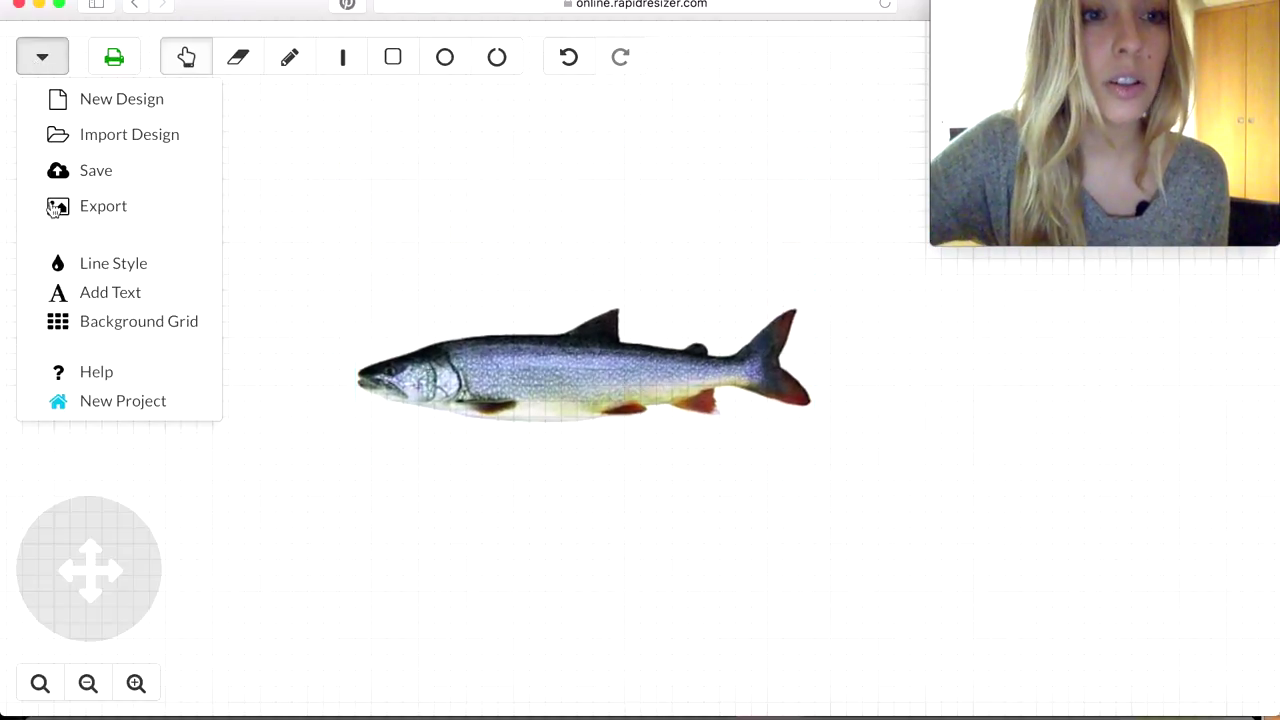
left_click(90, 145)
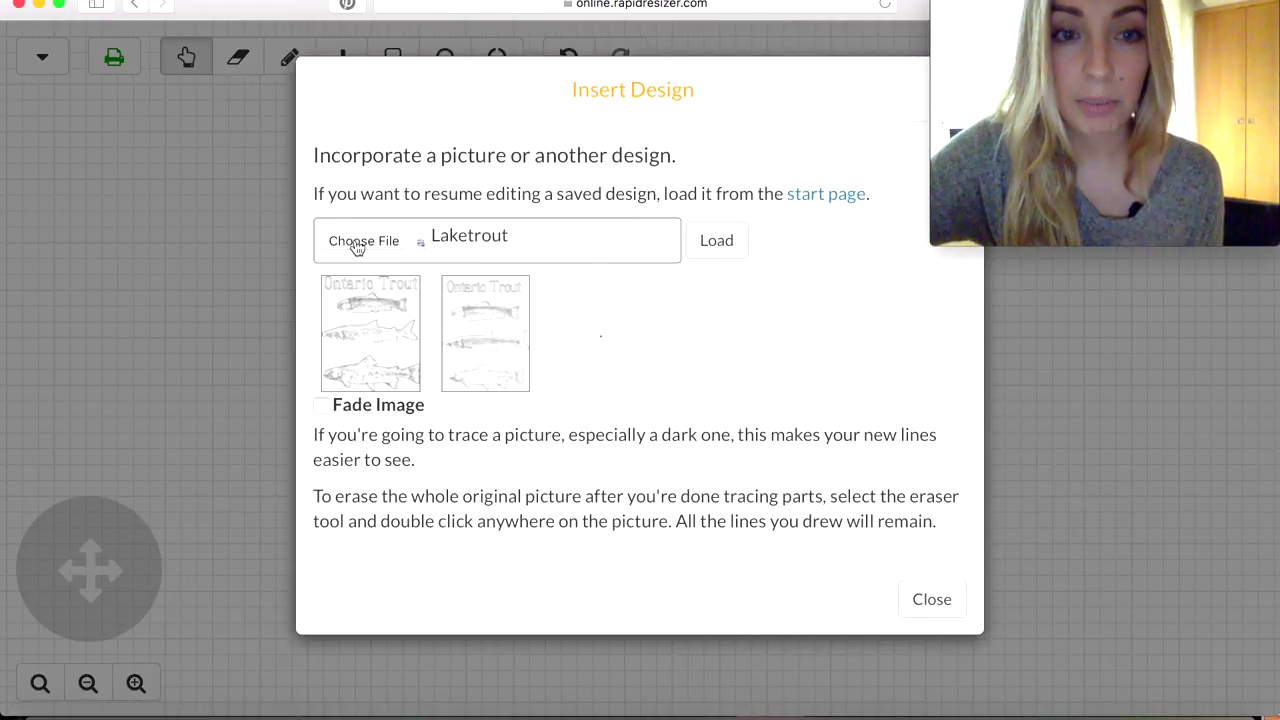
left_click(478, 343)
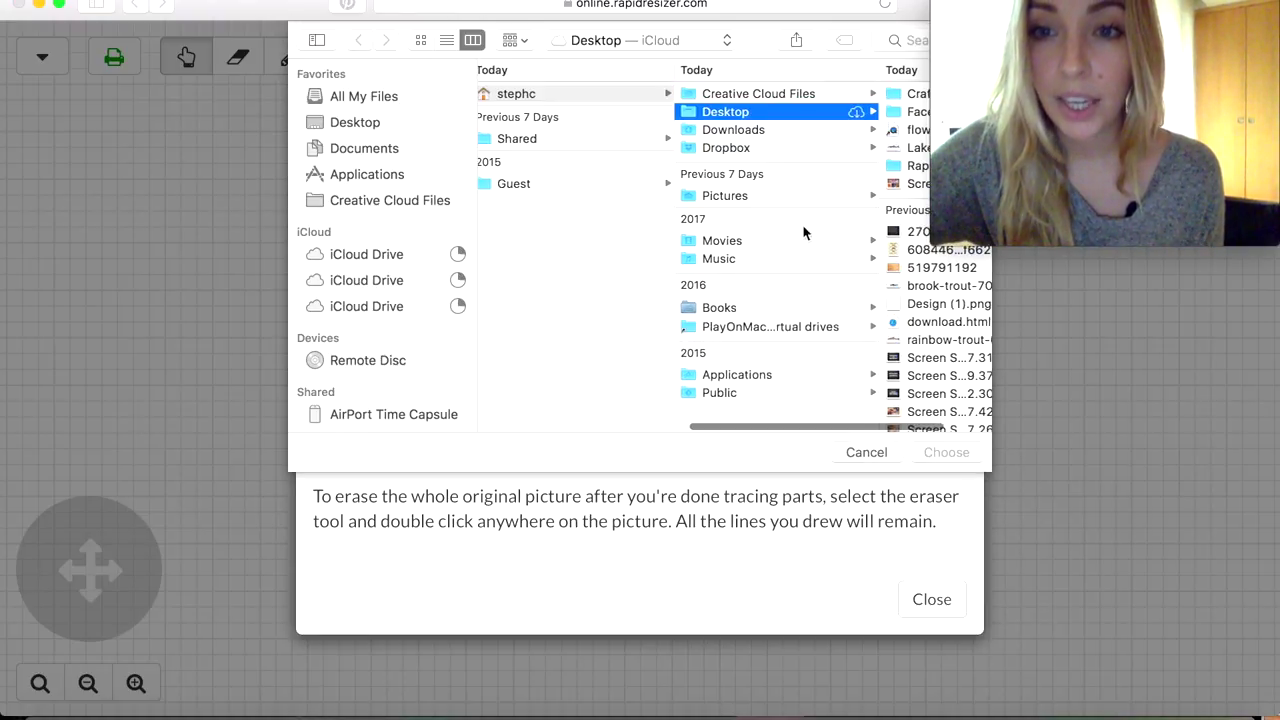
left_click(918, 289)
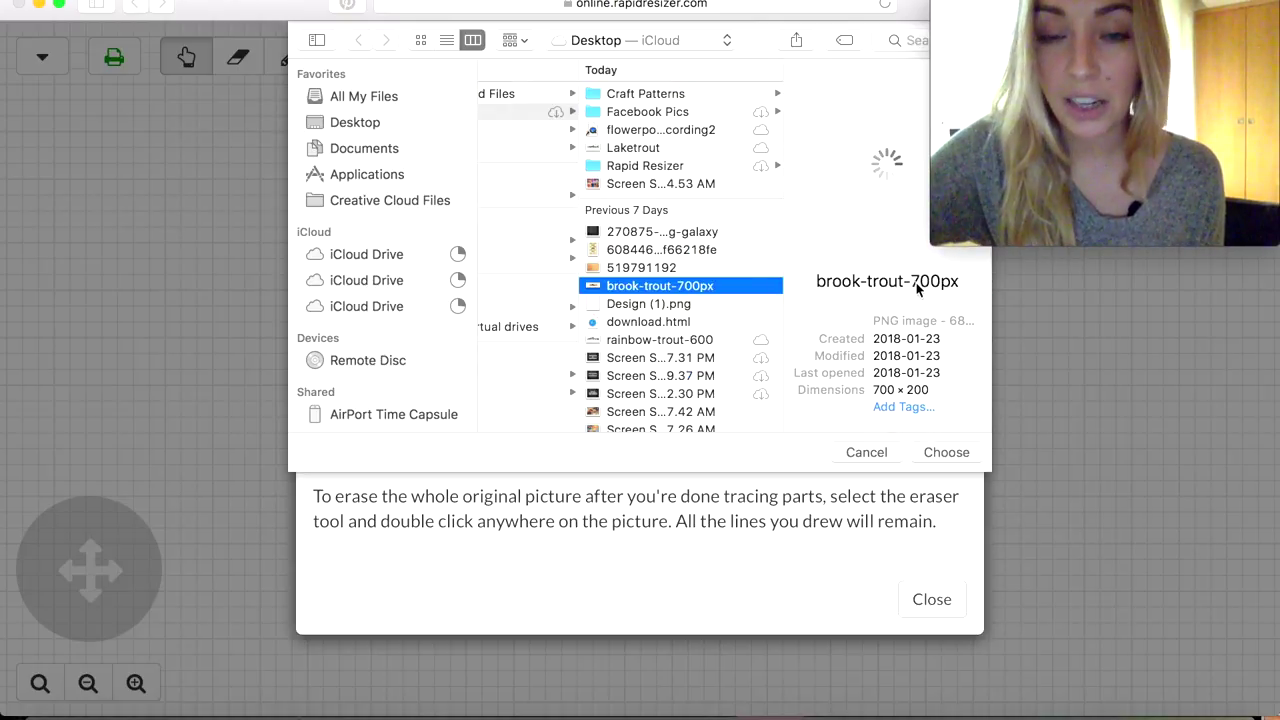
key("Return")
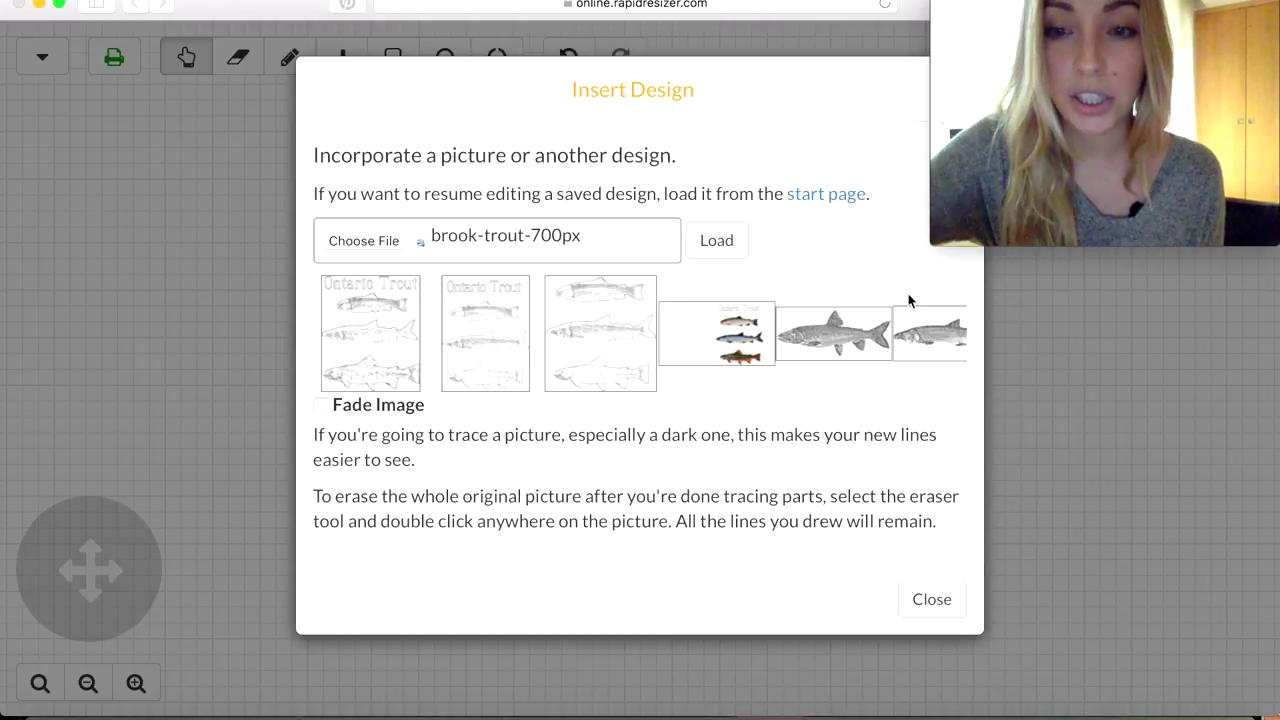
left_click(720, 241)
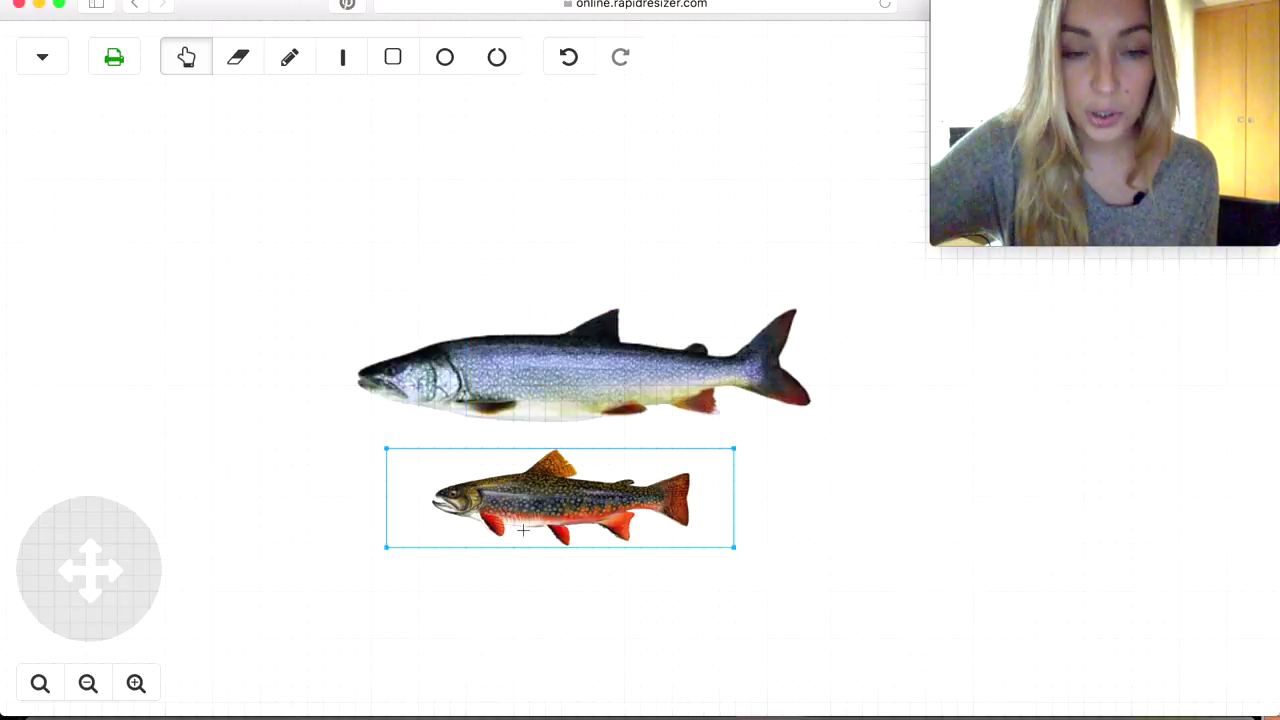
Enlarge the brook trout and move it below the lake trout
left_click_drag(682, 515, 880, 449)
left_click_drag(640, 525, 587, 549)
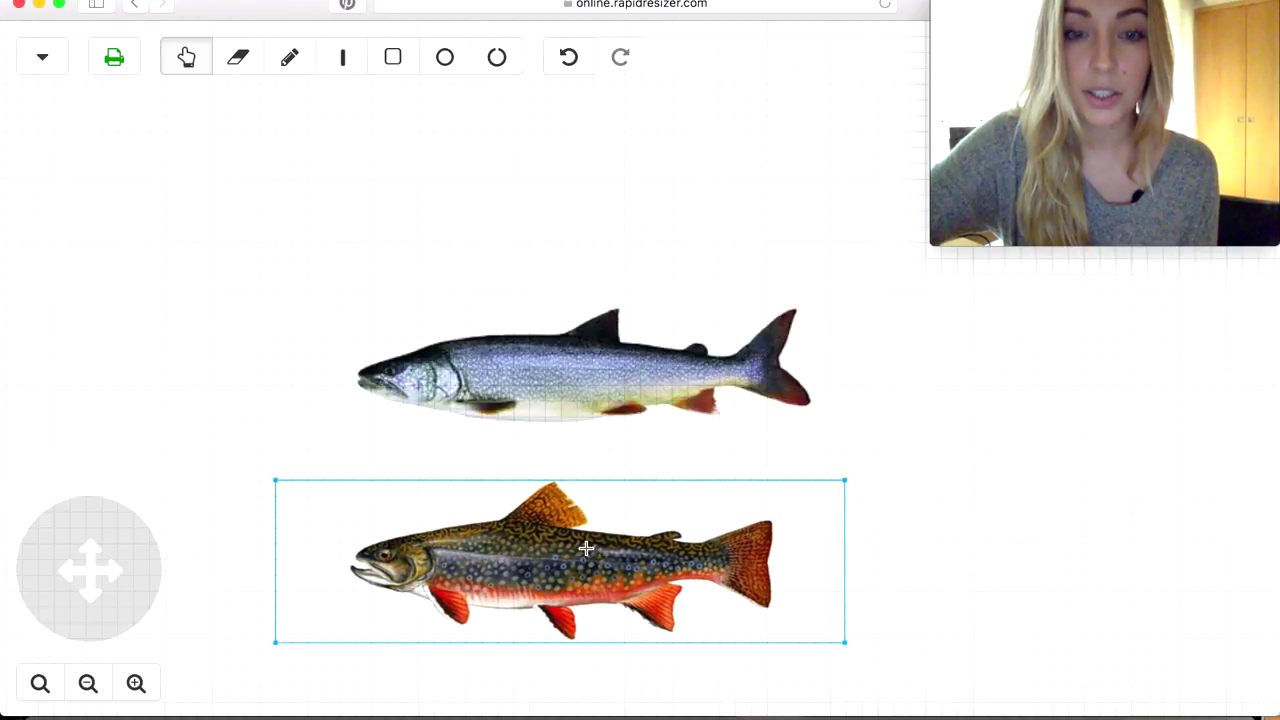
left_click(44, 57)
Import the rainbow-trout-600 image, dismissing the connection alert and staying on the page
left_click(89, 141)
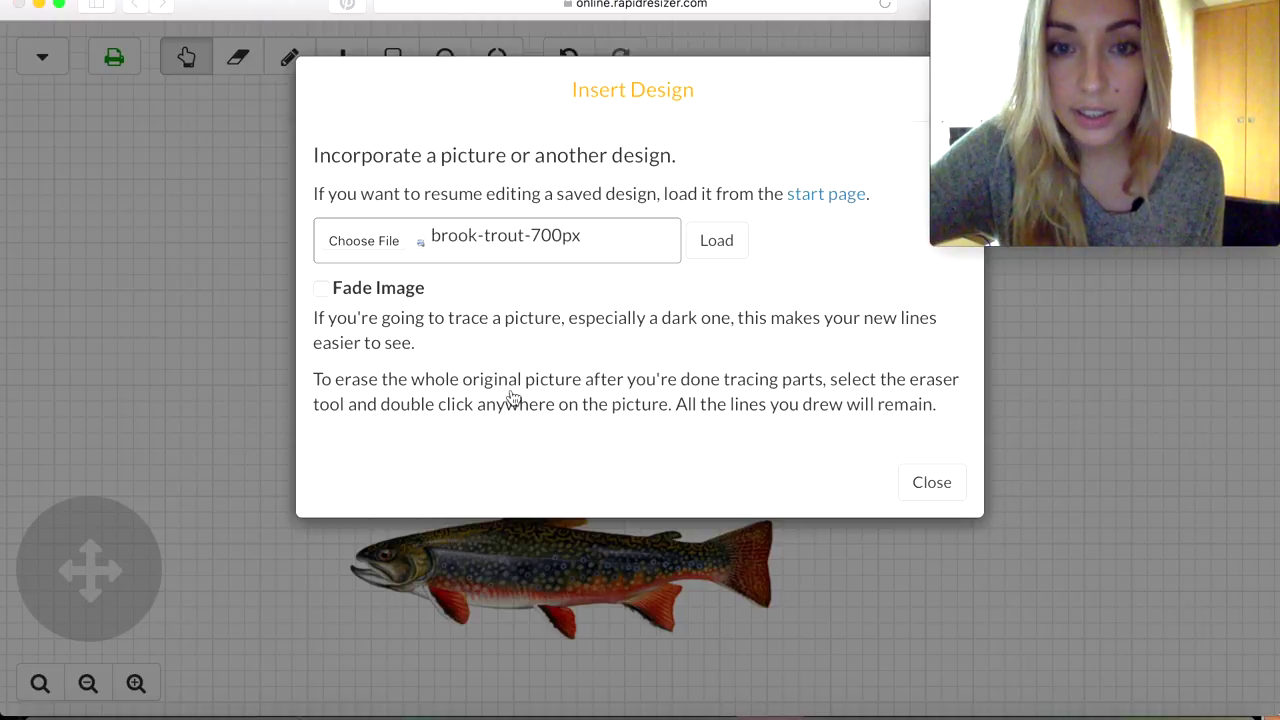
left_click(421, 242)
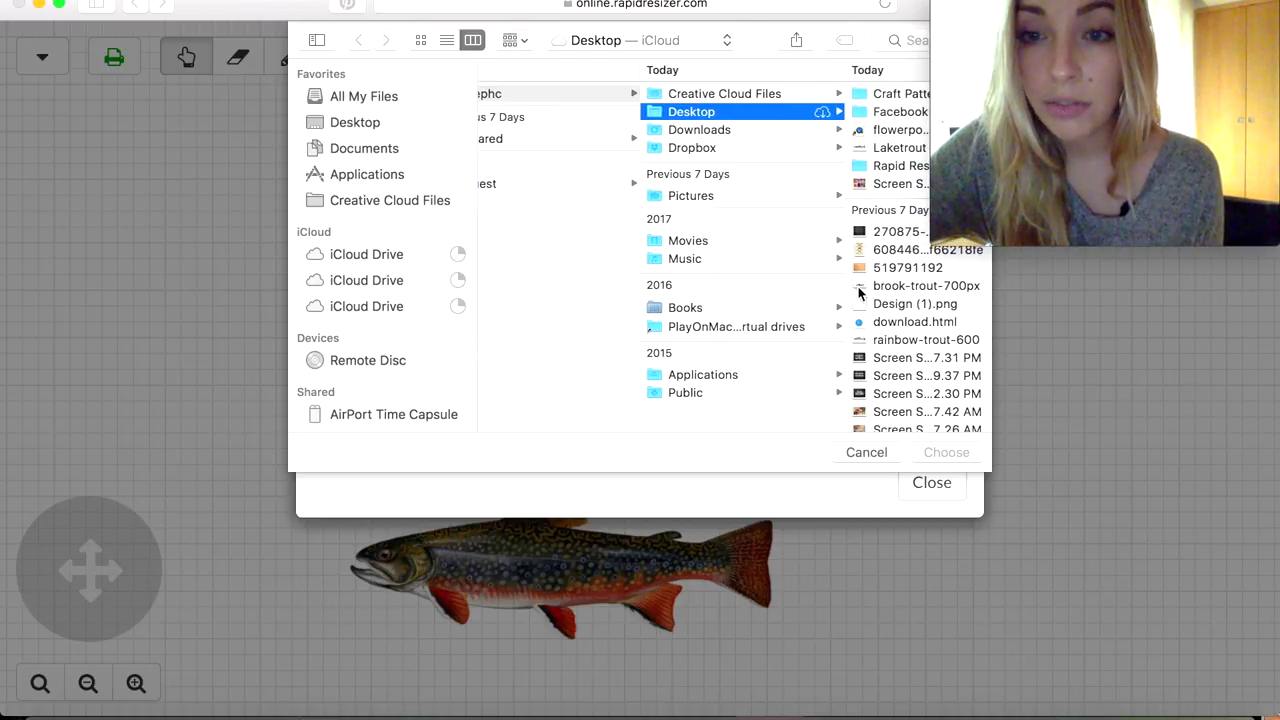
scroll(861, 321, "right", 1)
left_click(884, 341)
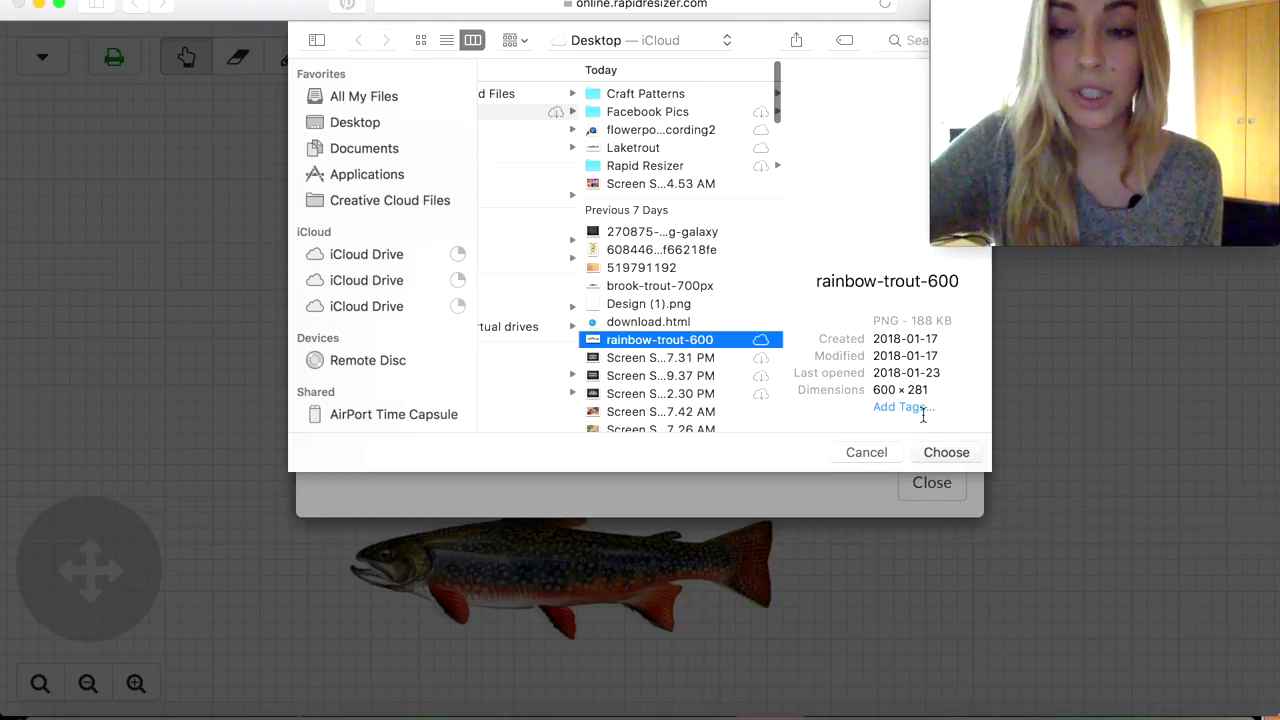
left_click(946, 452)
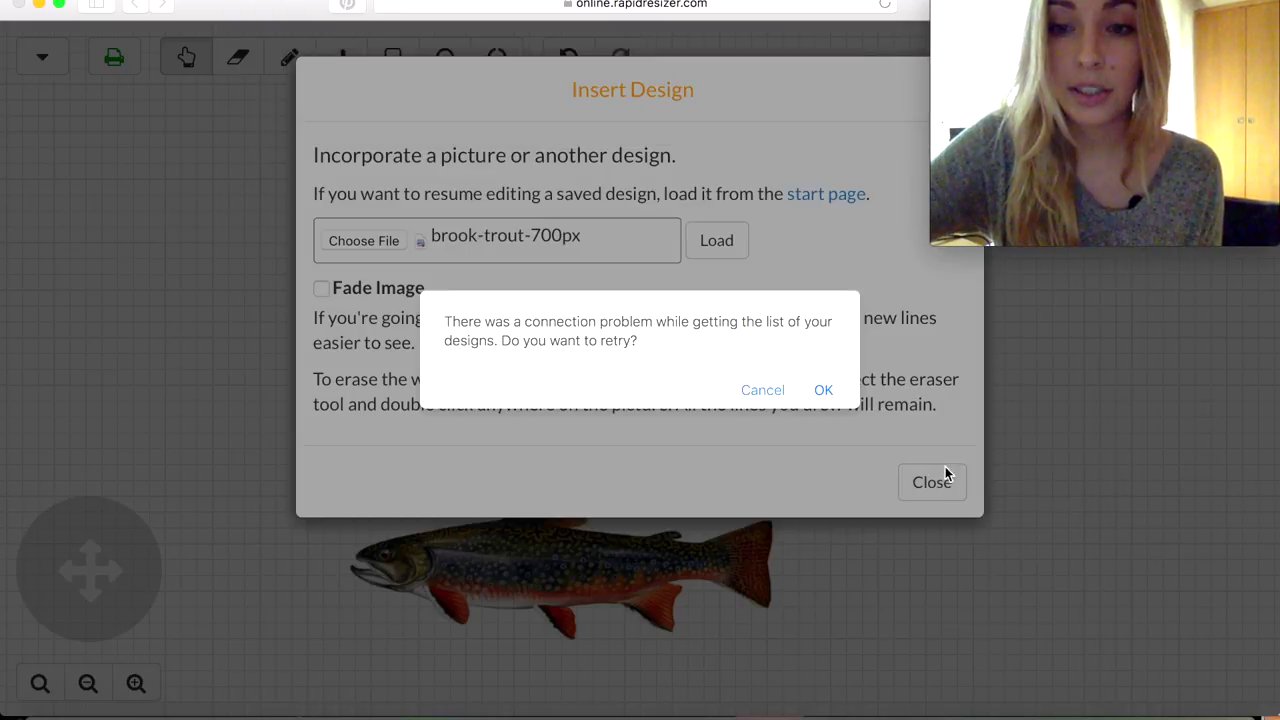
left_click(822, 391)
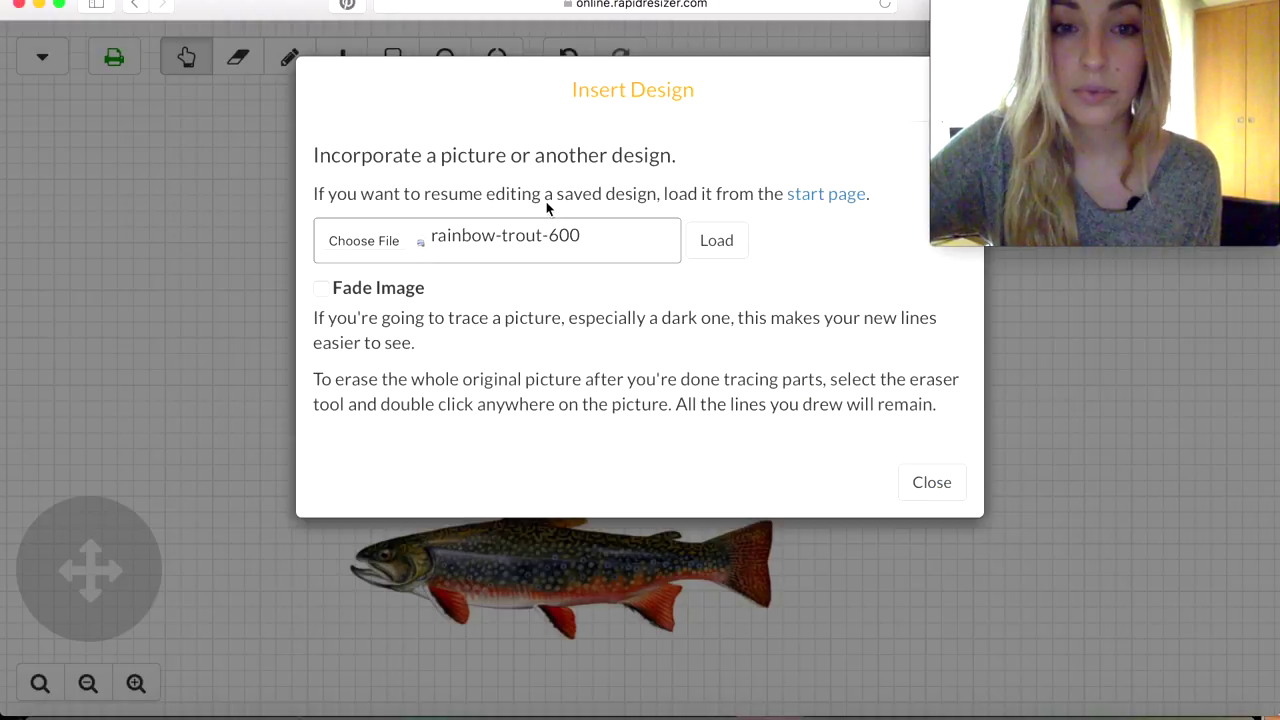
left_click(638, 252)
left_click(722, 245)
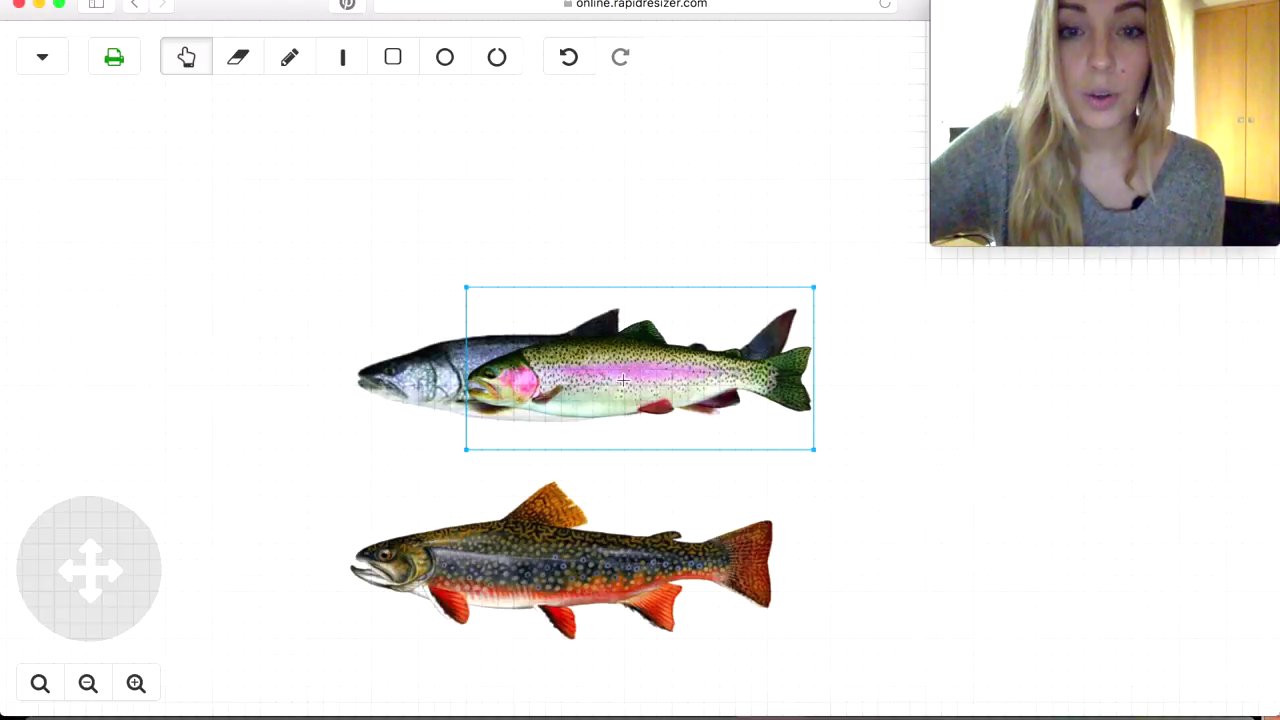
Move the rainbow trout to the top of the canvas and enlarge it
left_click_drag(620, 378, 501, 236)
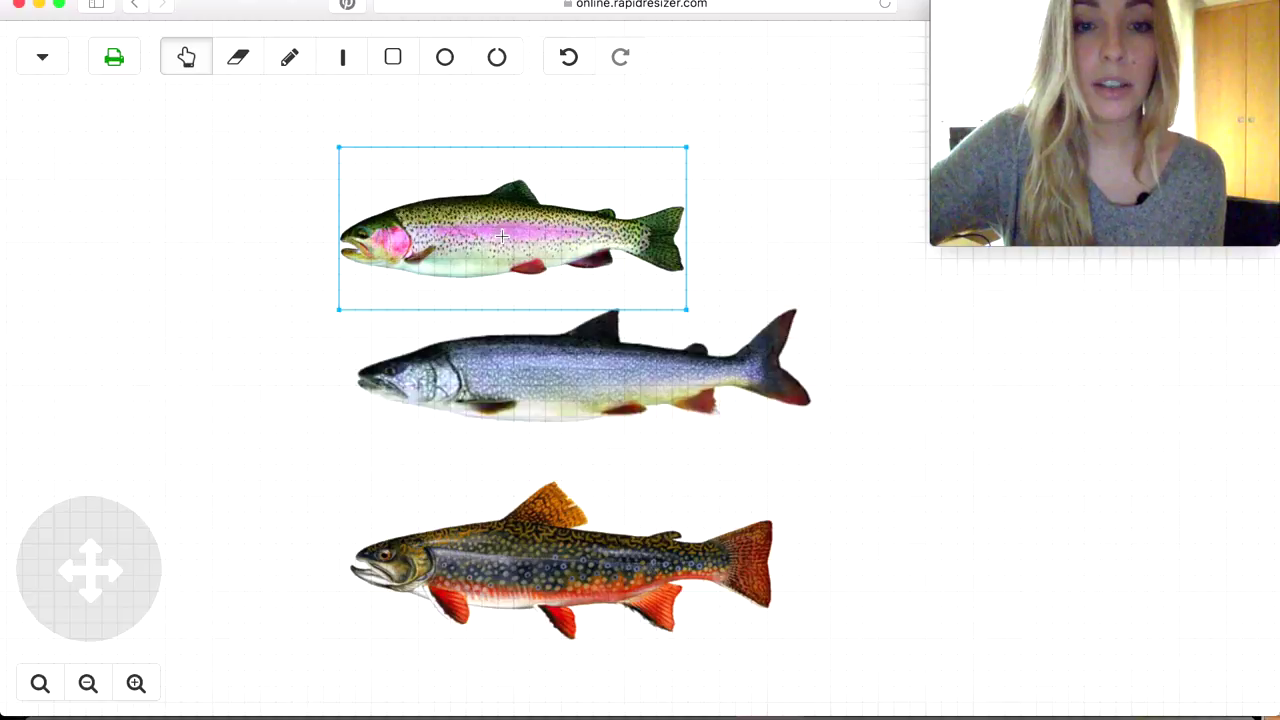
mouse_move(715, 142)
left_mouse_down()
mouse_move(773, 137)
mouse_move(737, 137)
left_mouse_up()
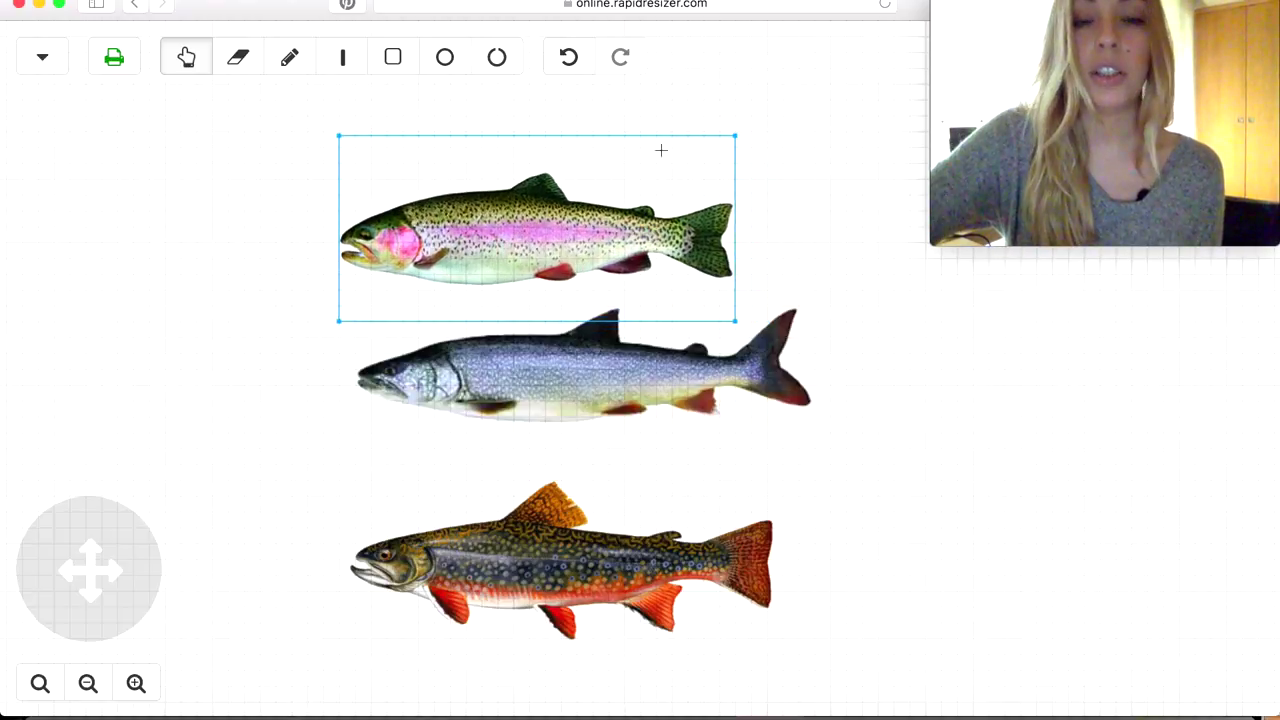
left_click_drag(497, 234, 533, 219)
Shift the grey trout slightly left and enlarge it, then zoom out to see all fish
left_click(531, 425)
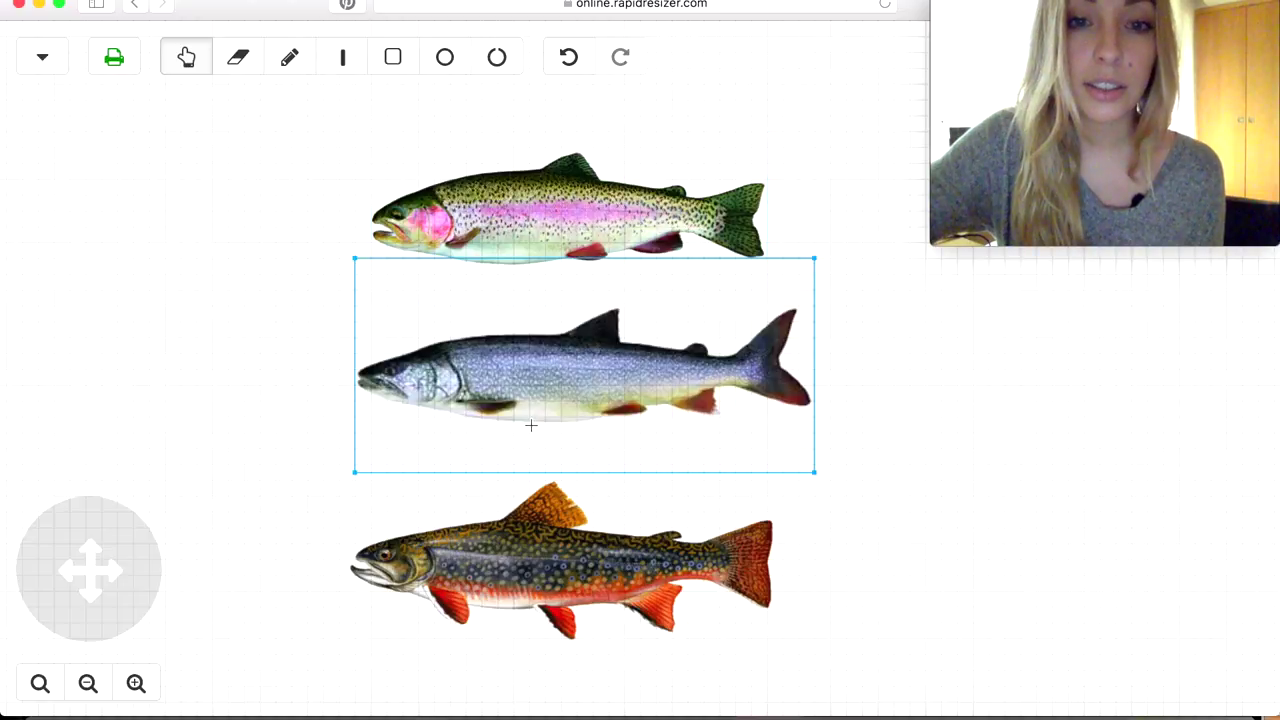
left_click_drag(517, 437, 500, 440)
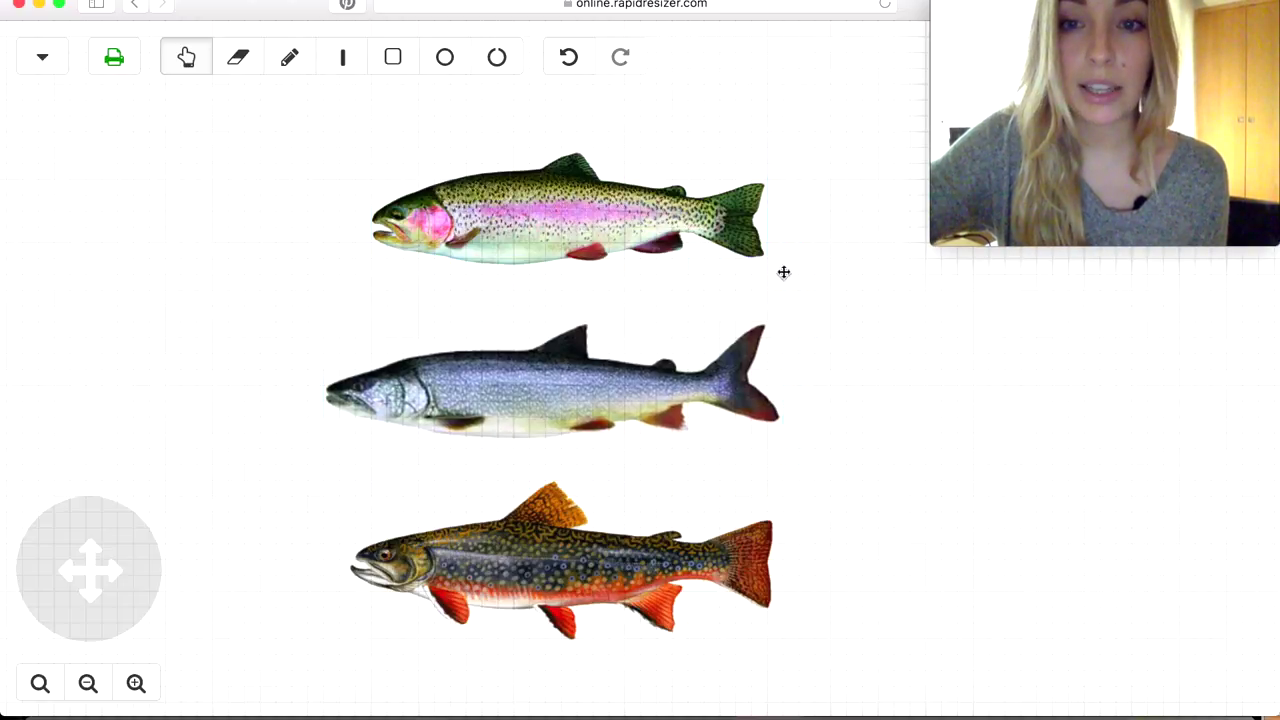
left_click_drag(809, 255, 830, 245)
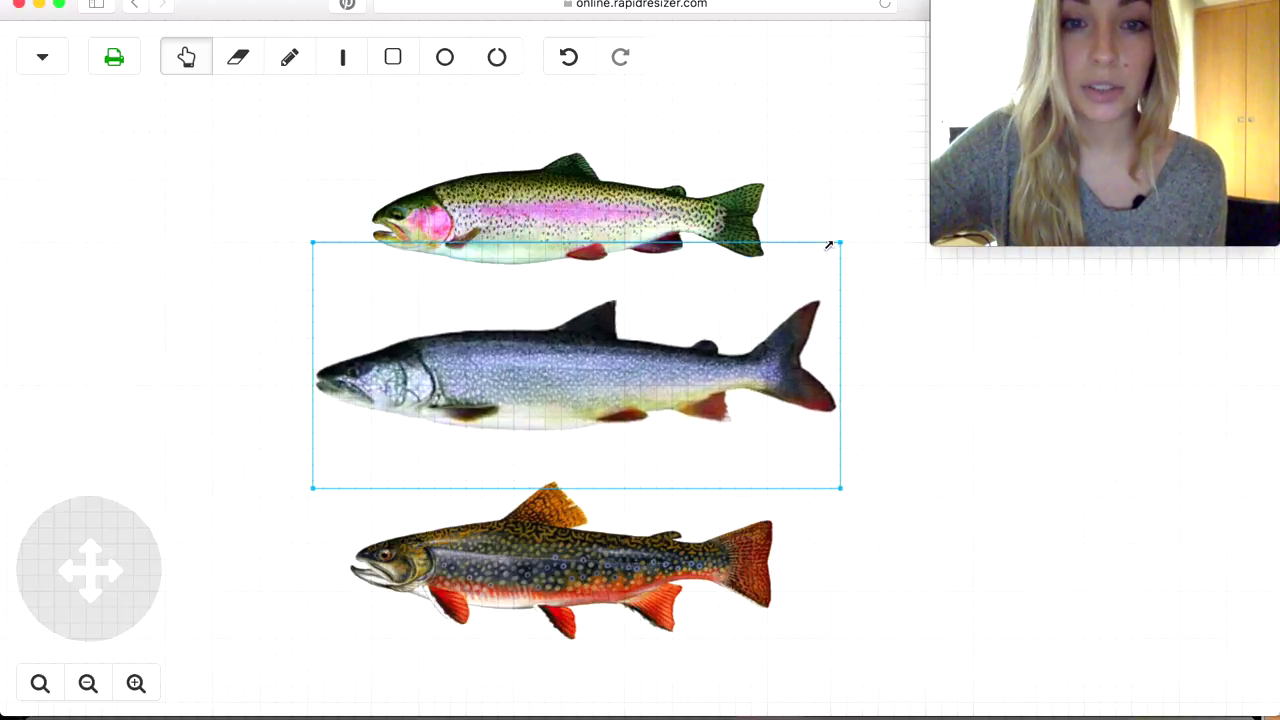
left_click(88, 684)
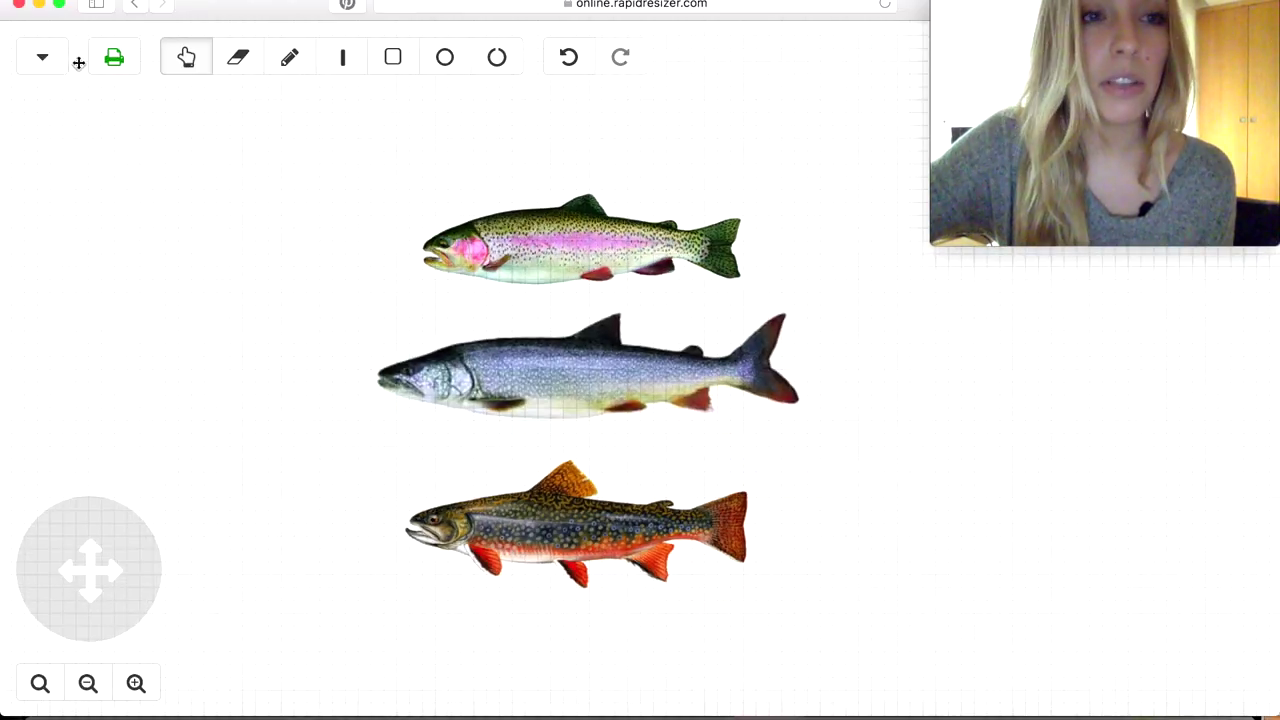
Add the title 'Ontario Trout' in an outlined font to the design
left_click(42, 57)
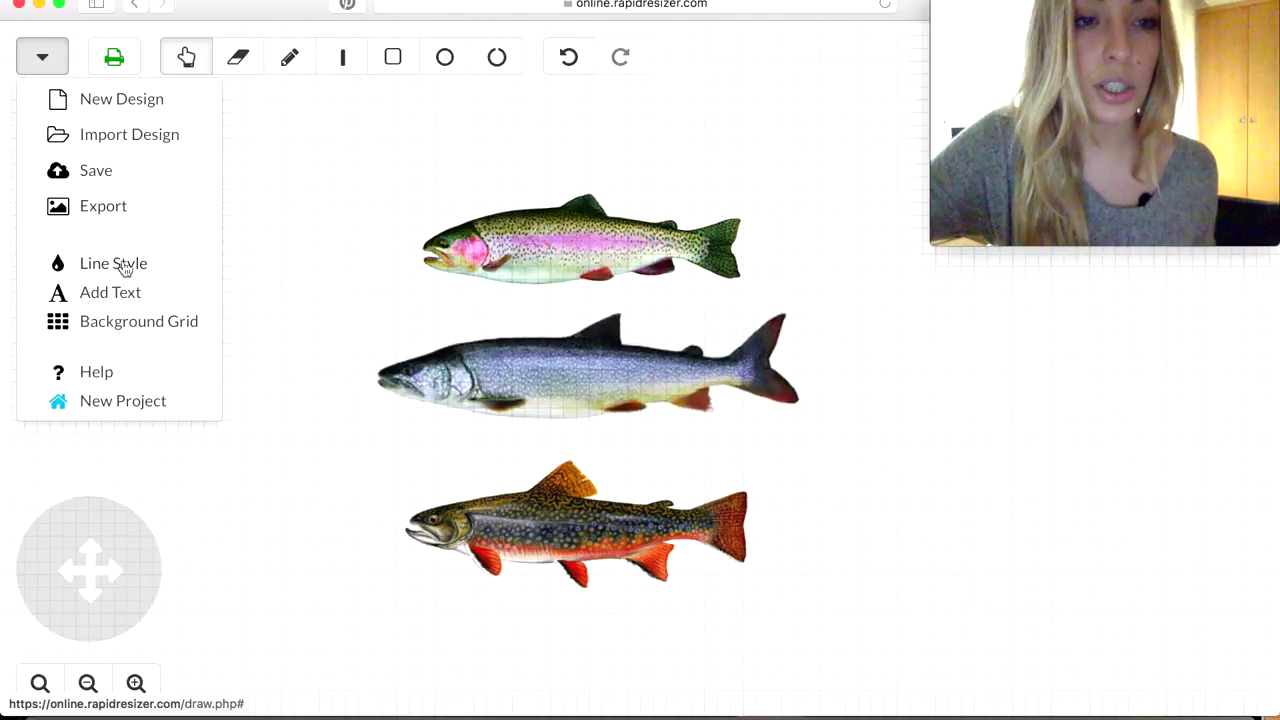
left_click(118, 297)
left_click(425, 164)
type("Ontario")
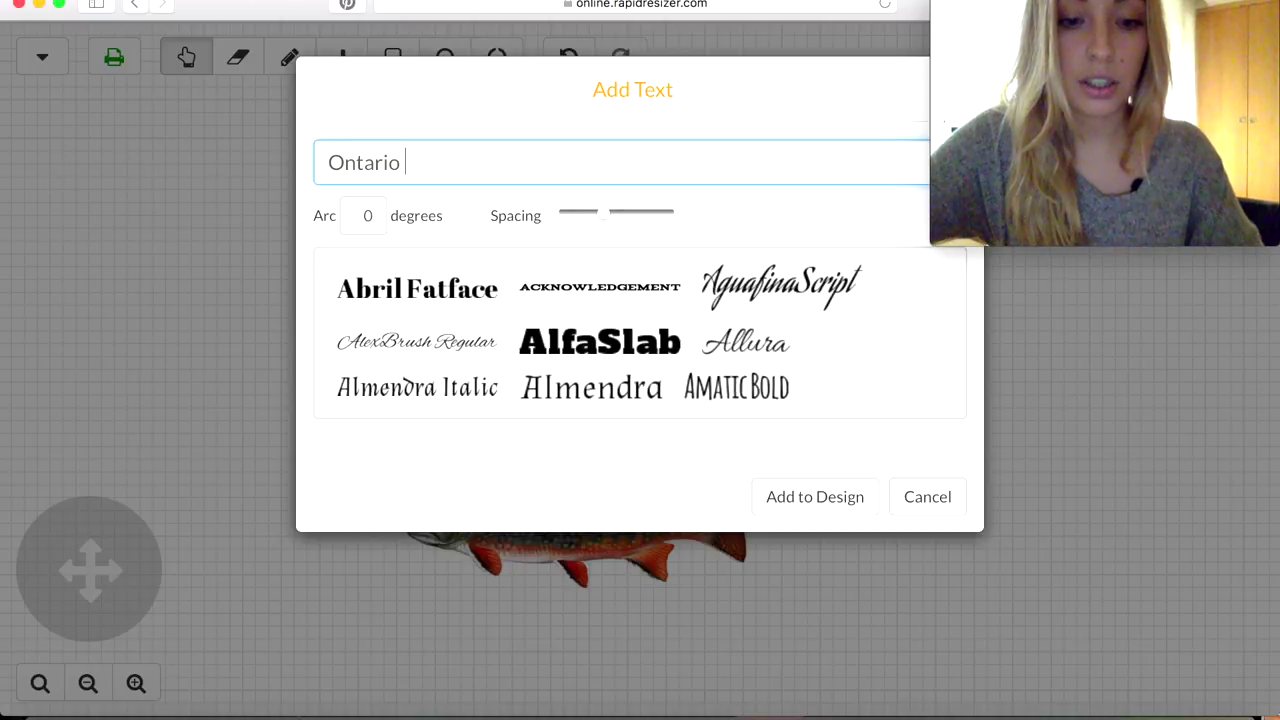
type(" Trou")
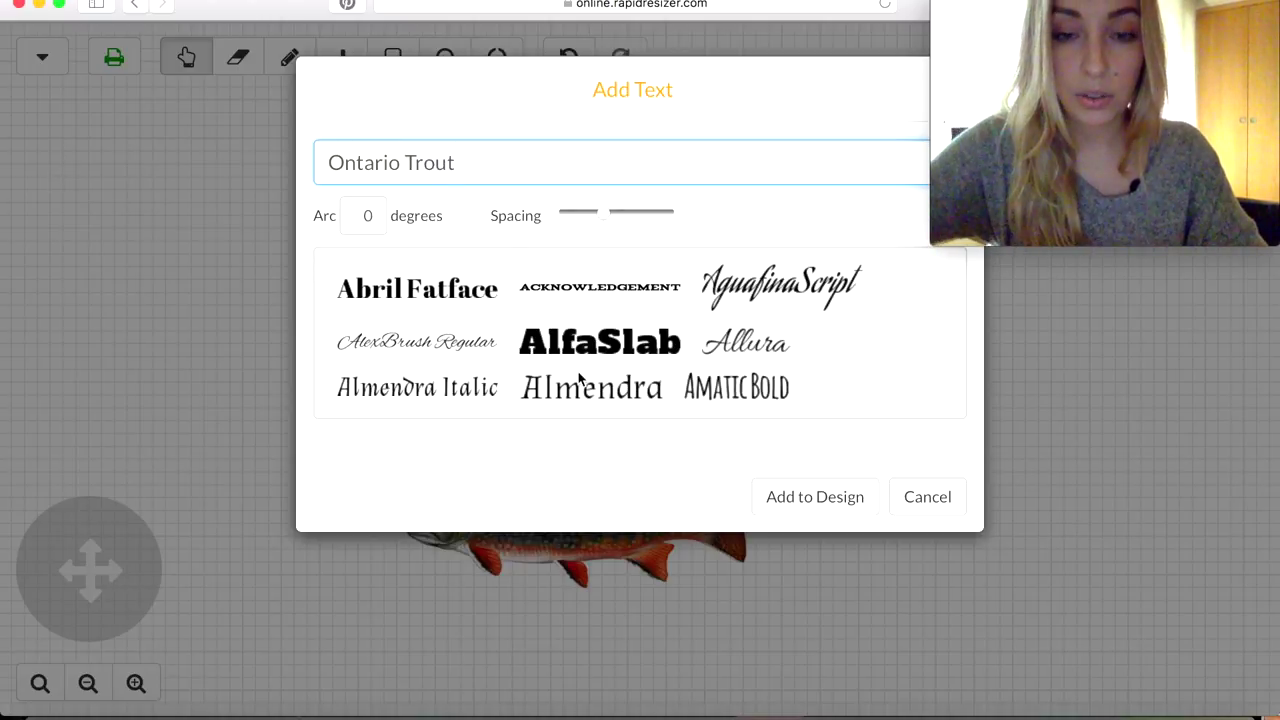
type("t")
scroll(579, 376, "down", 20)
scroll(579, 376, "down", 5)
scroll(529, 368, "up", 1)
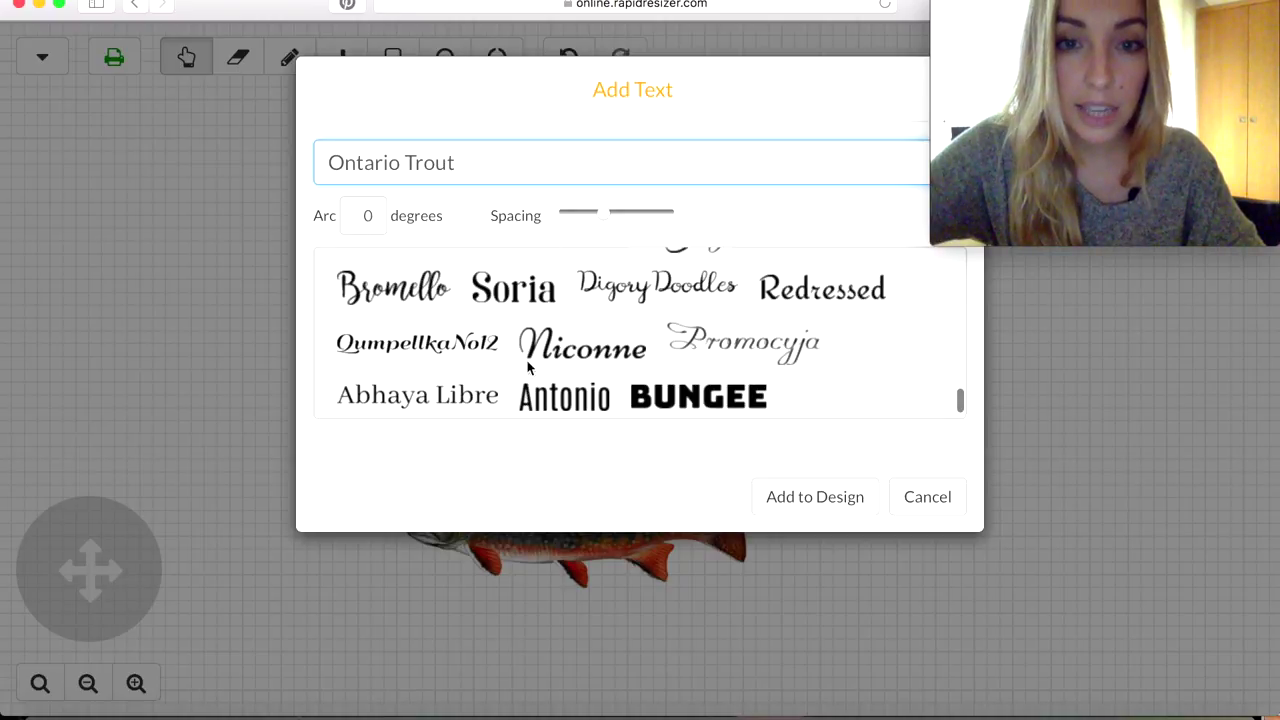
scroll(529, 368, "up", 1)
left_click(510, 336)
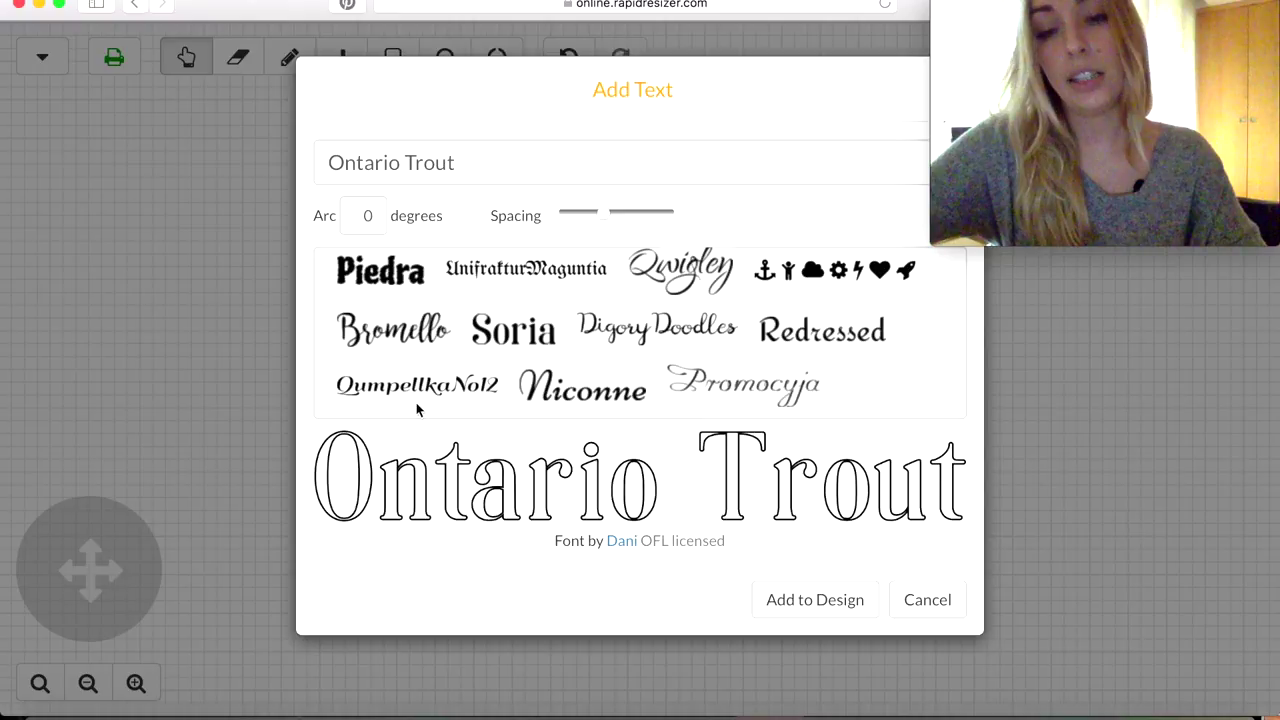
left_click(799, 606)
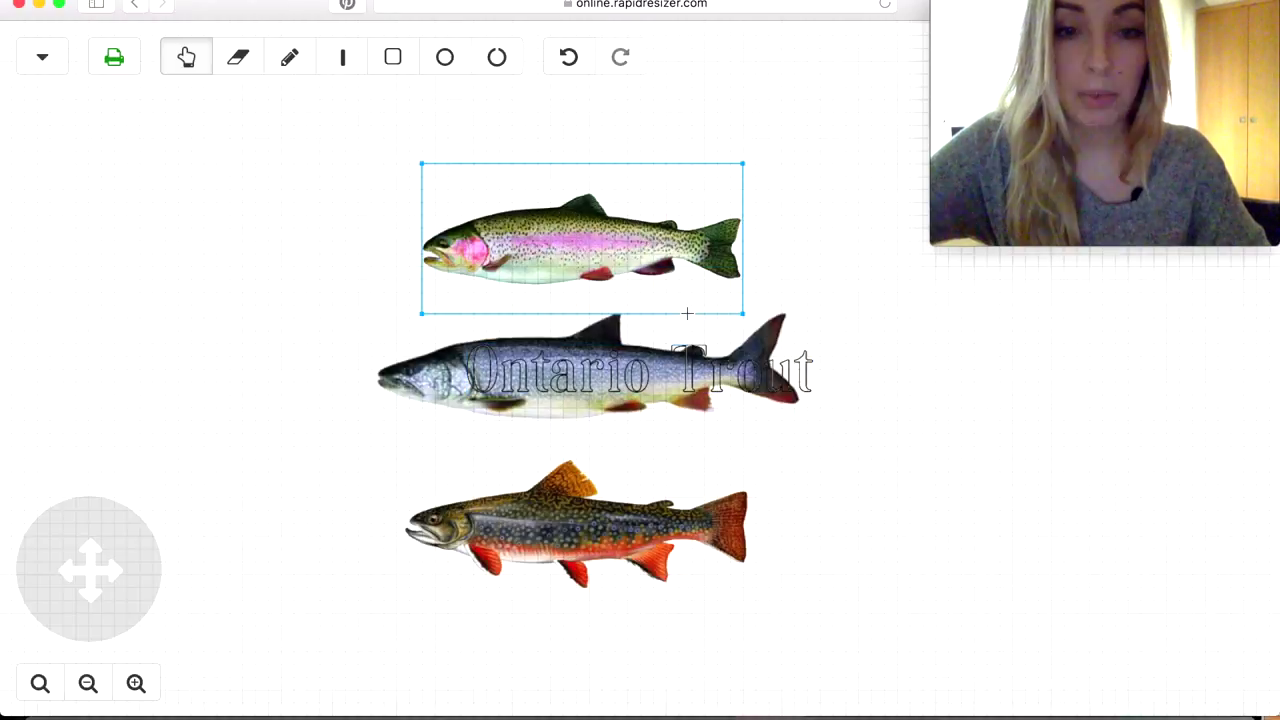
Enlarge the Ontario Trout title and centre it above the top fish
left_click_drag(632, 377, 503, 137)
left_click(736, 120)
left_click(691, 154)
left_click(690, 134)
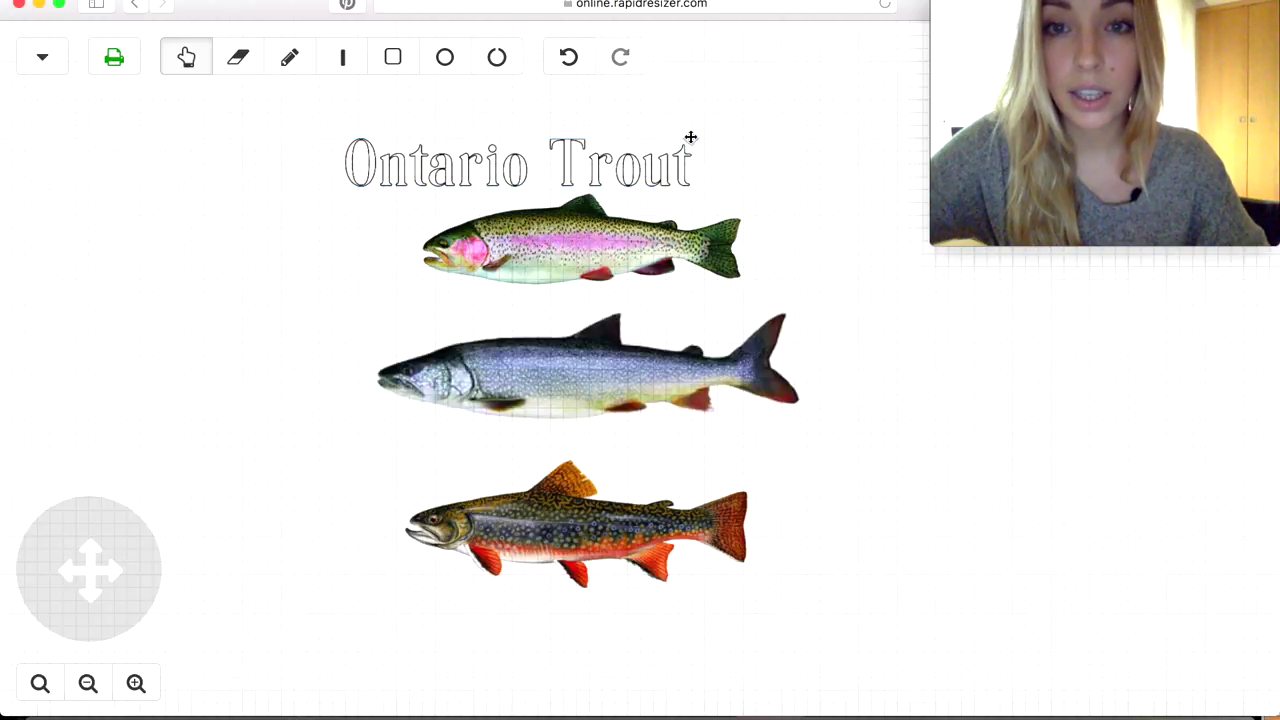
left_click_drag(694, 140, 741, 120)
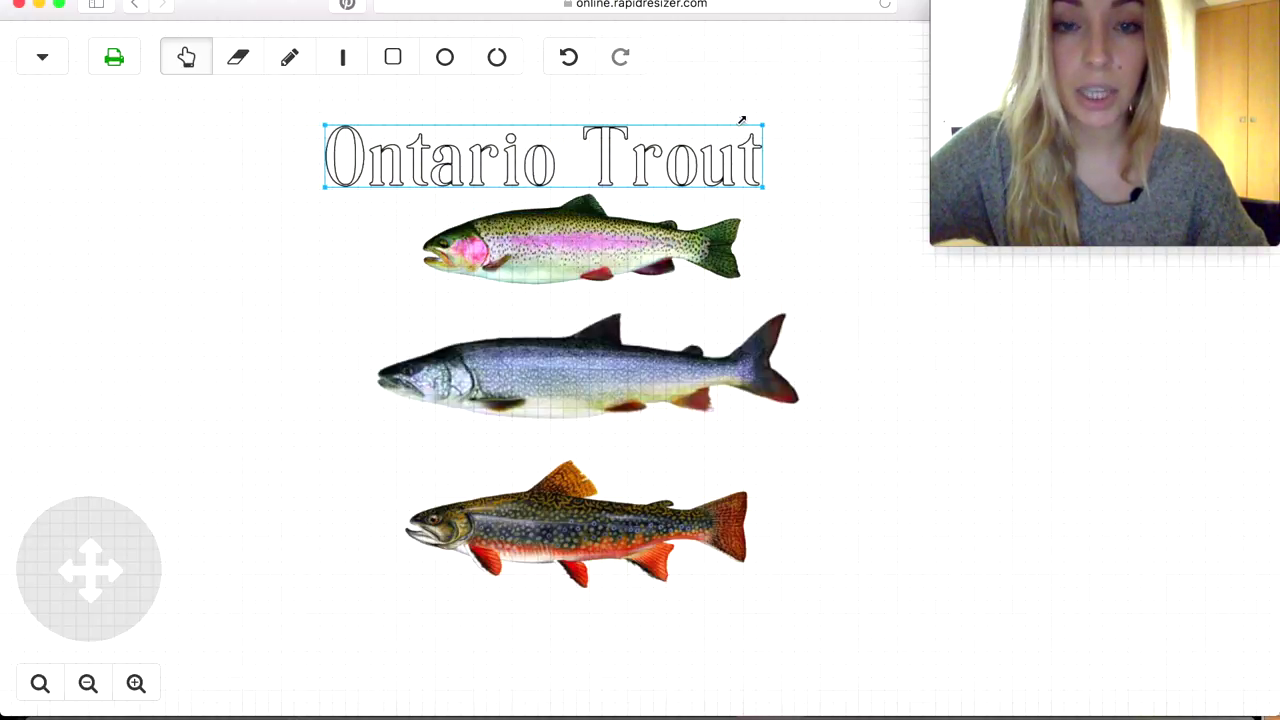
left_click_drag(653, 150, 675, 137)
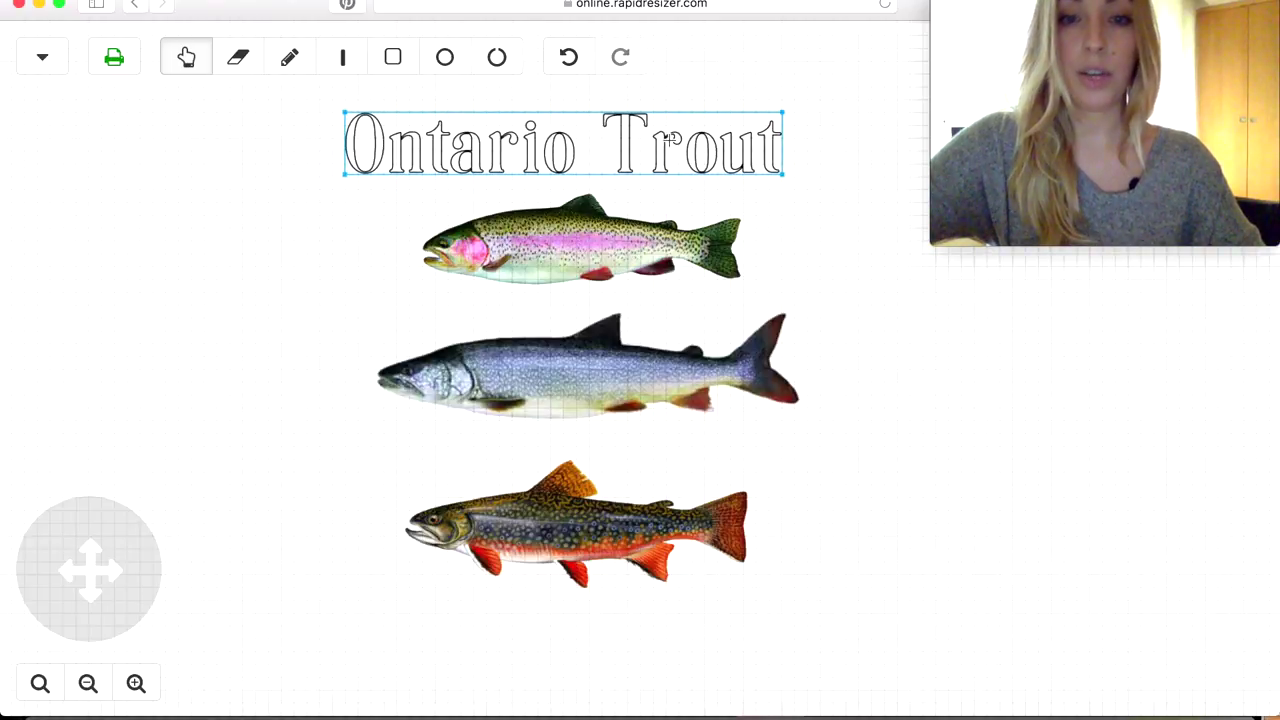
left_click(851, 457)
left_click(655, 165)
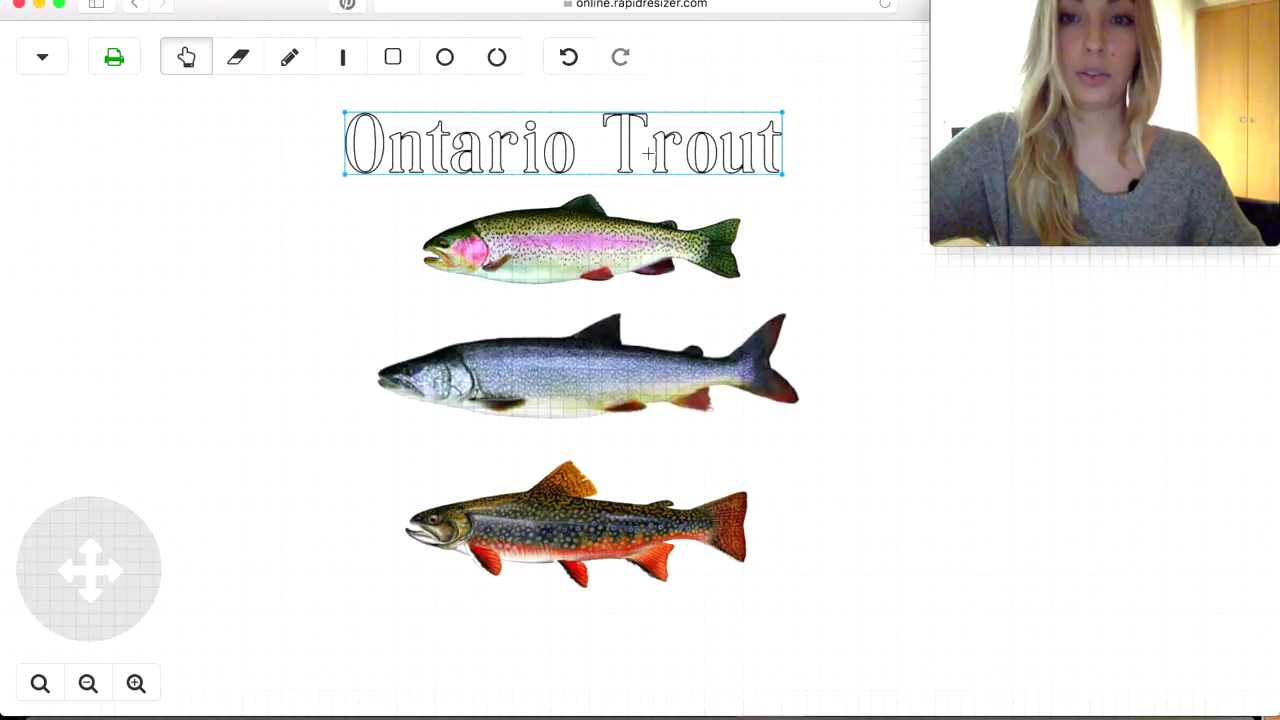
left_click_drag(648, 152, 661, 152)
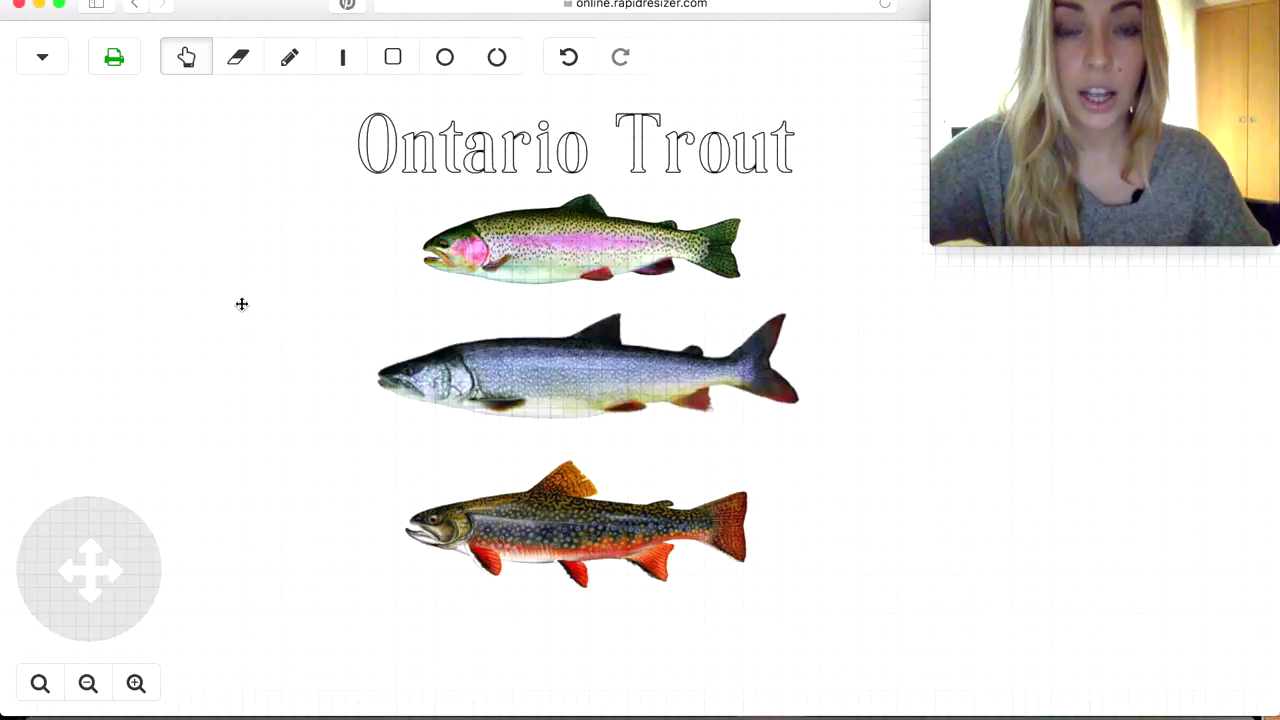
Check each trout's placement in the column under the title, then clear the selection
left_click(505, 405)
left_click(501, 572)
left_click(513, 437)
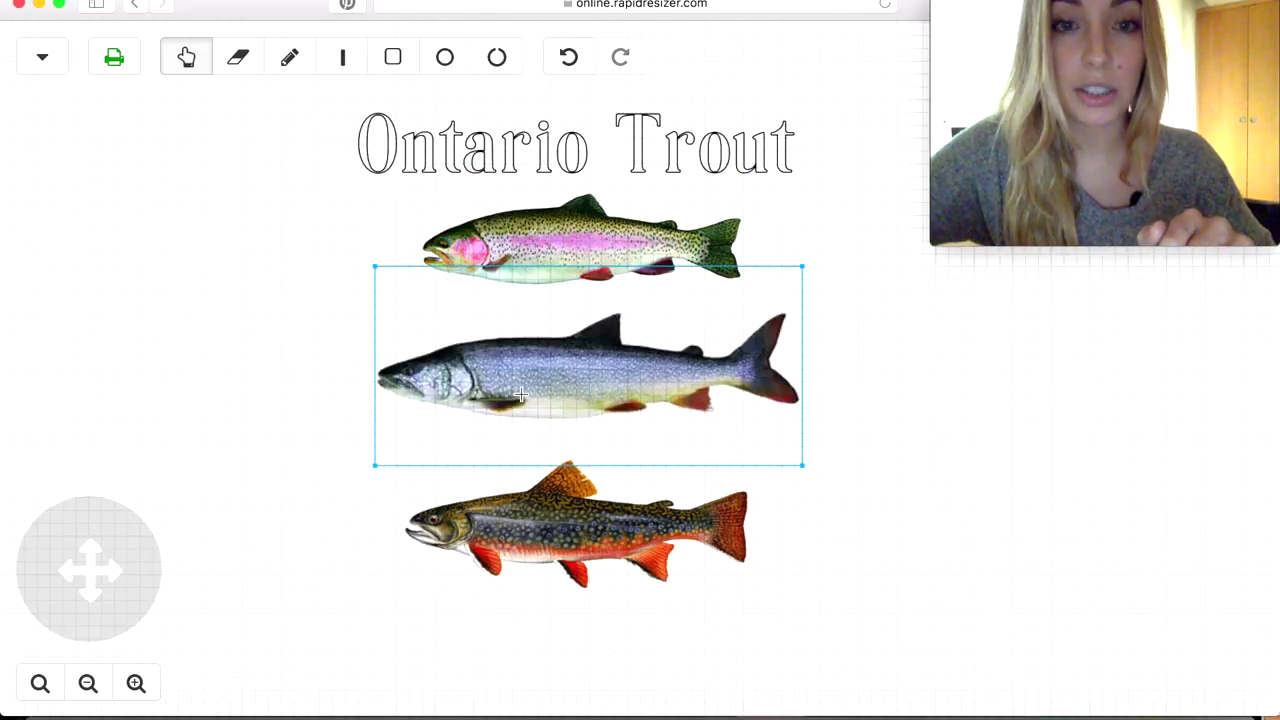
left_click(520, 232)
left_click(475, 282)
left_click(645, 268)
left_click(743, 640)
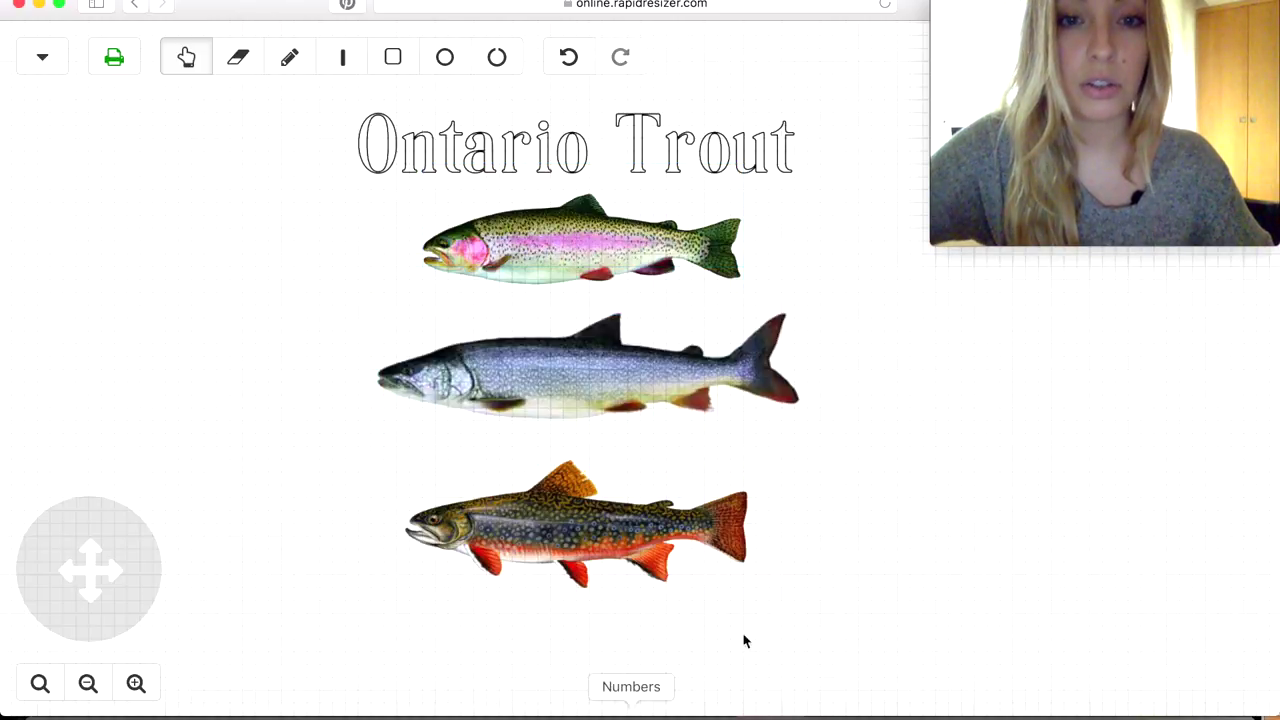
Send the trout poster to the print sizing page
left_click(114, 60)
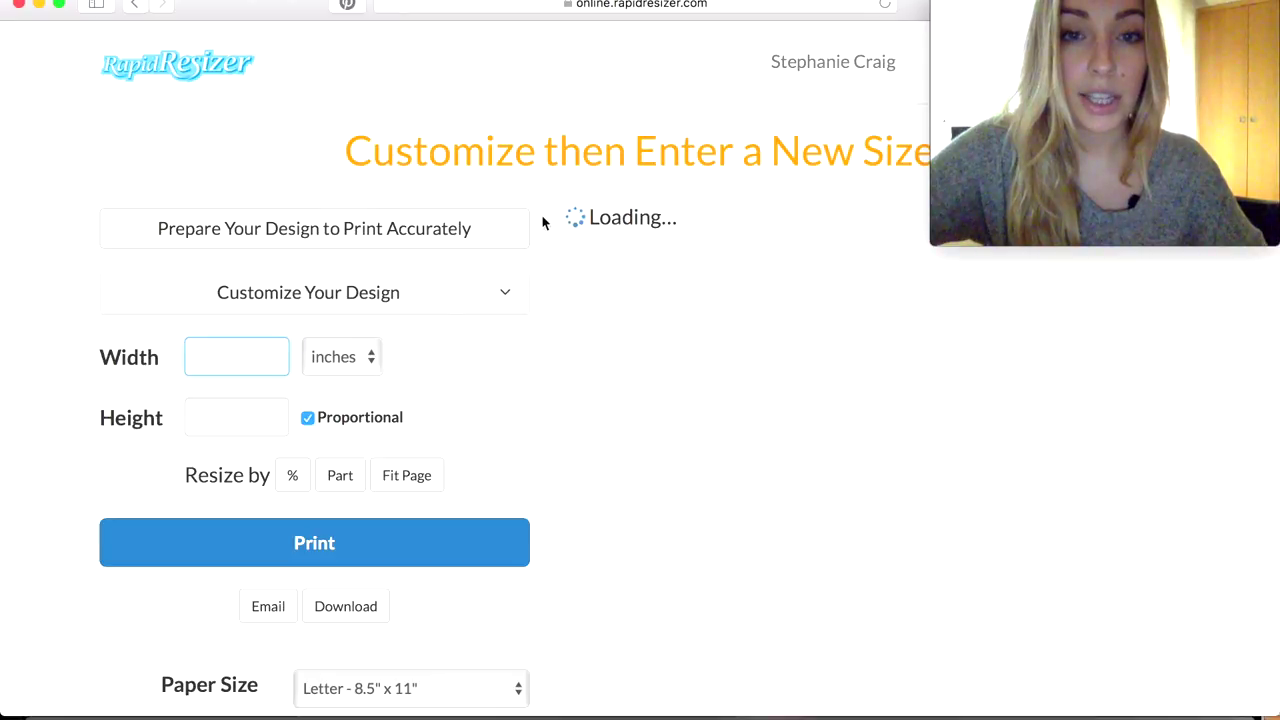
scroll(544, 221, "down", 5)
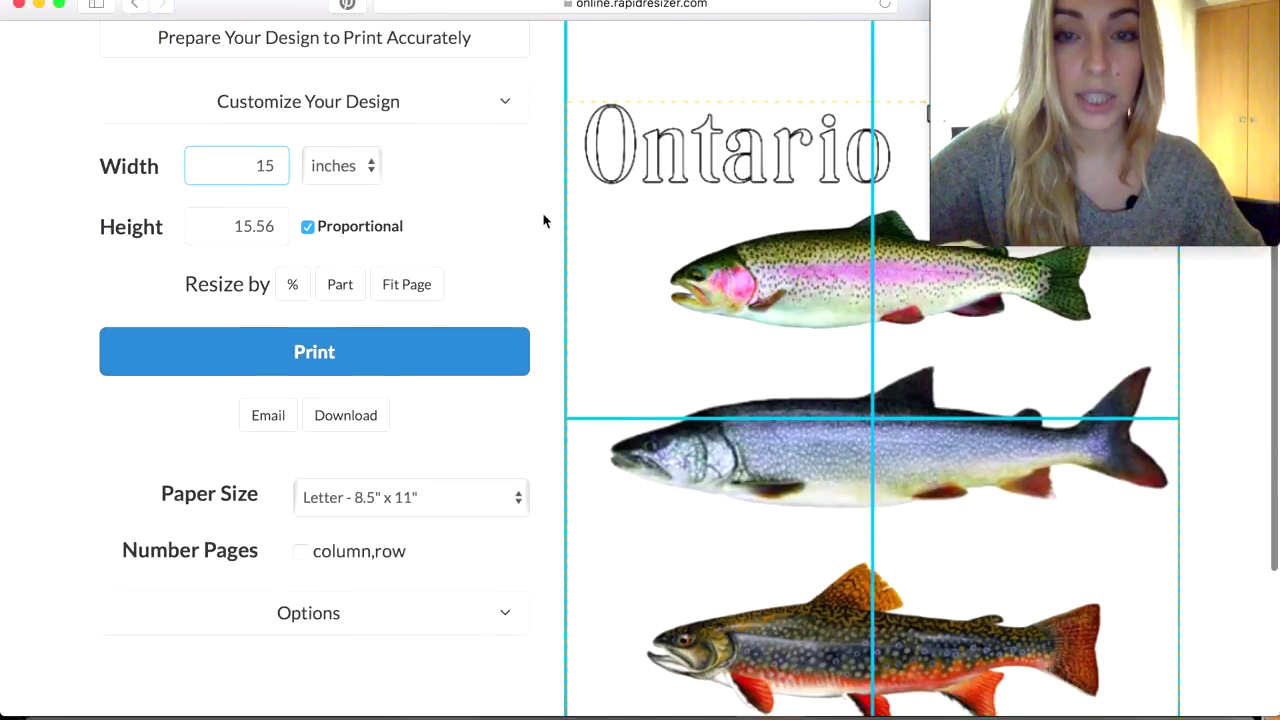
scroll(544, 221, "up", 3)
scroll(544, 221, "down", 6)
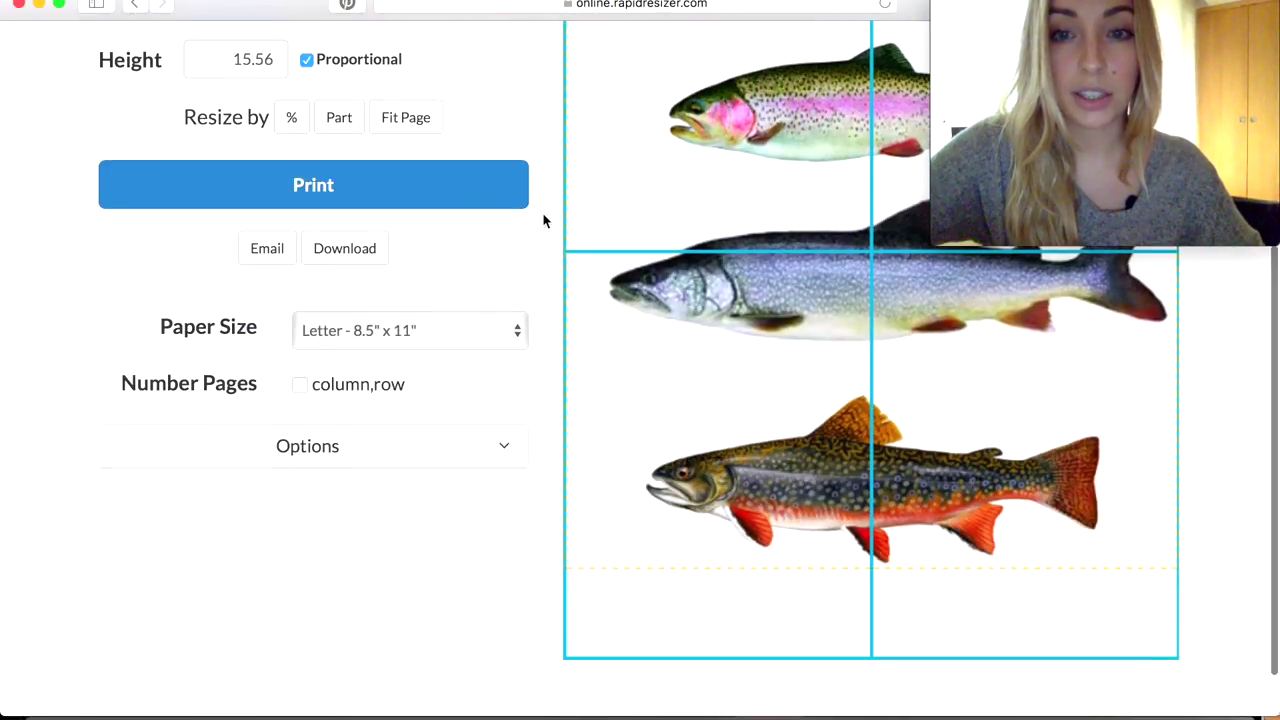
scroll(544, 221, "up", 5)
Expand Customize Your Design and open the Save Ink line-drawing options
left_click(486, 170)
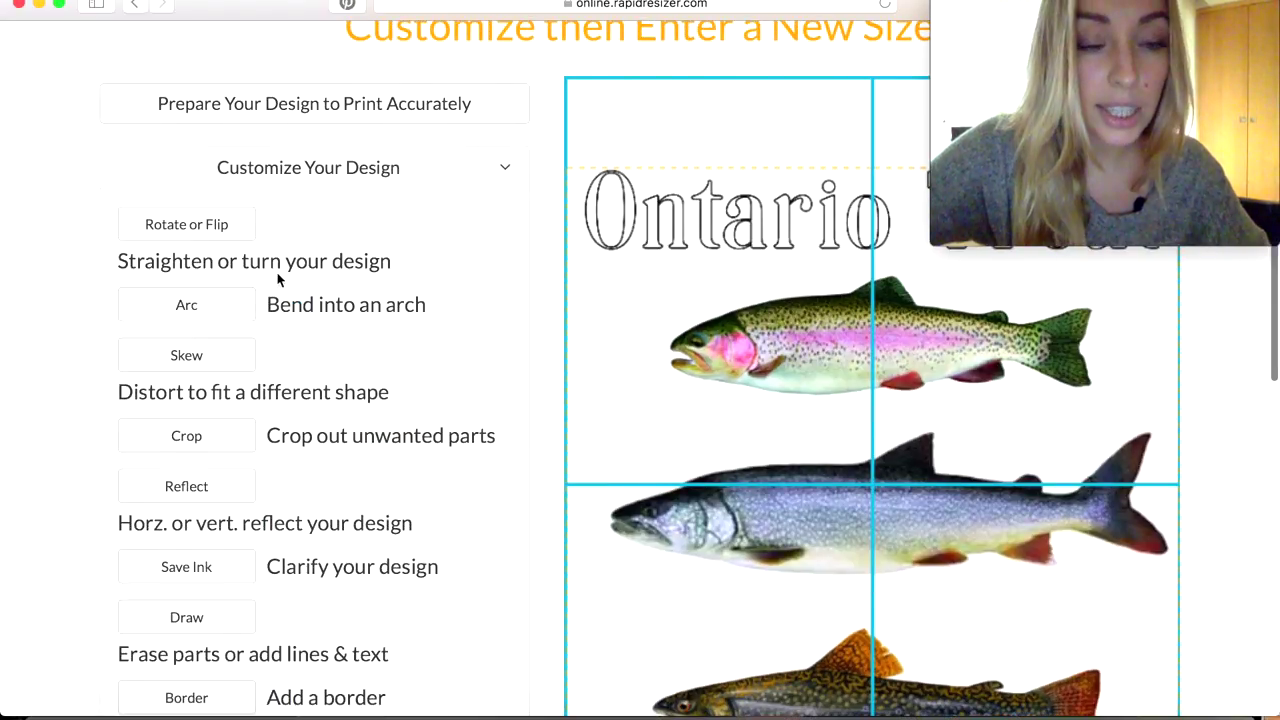
scroll(280, 280, "down", 3)
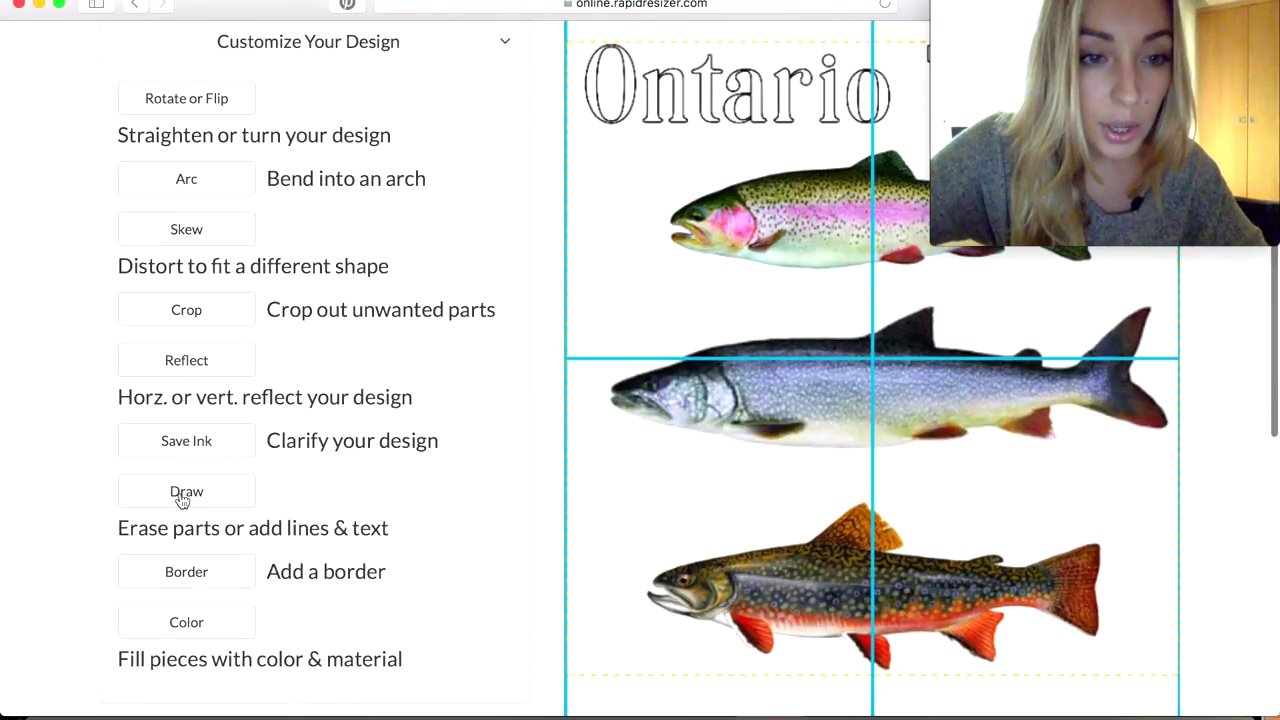
left_click(181, 452)
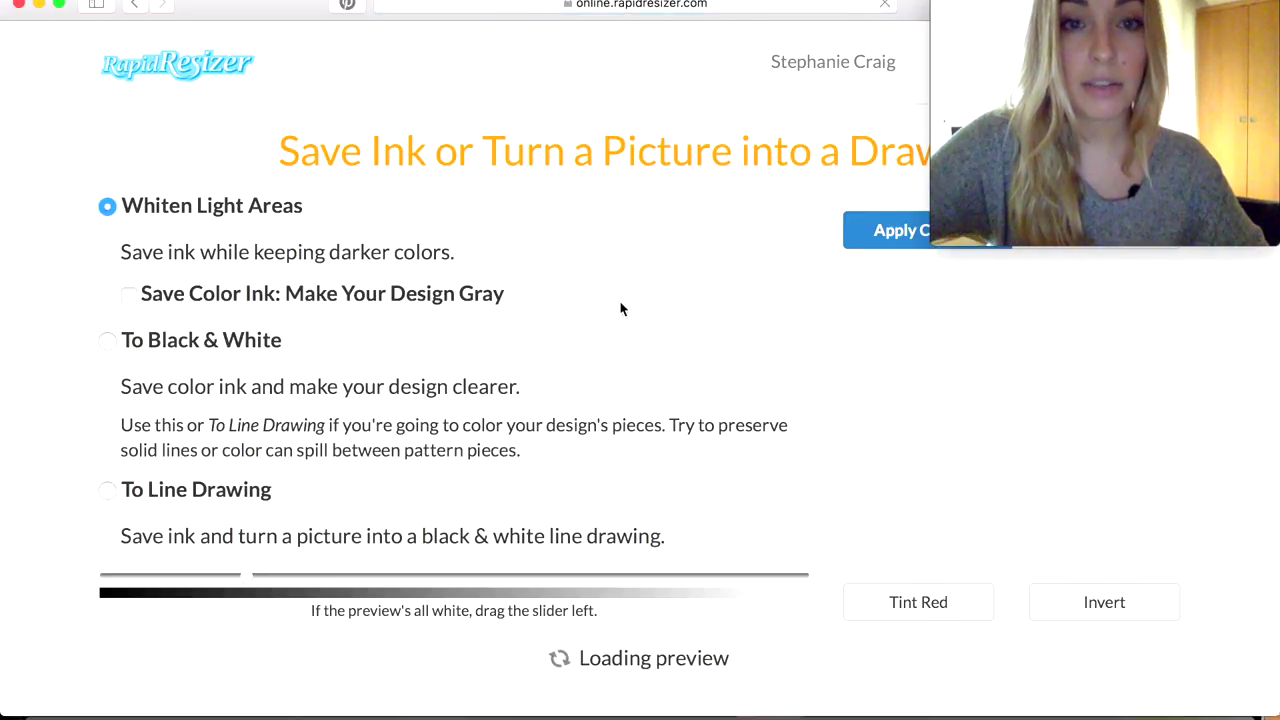
Choose To Line Drawing, turning all edges black and the rest white
scroll(620, 308, "down", 3)
scroll(620, 308, "up", 3)
scroll(620, 308, "down", 5)
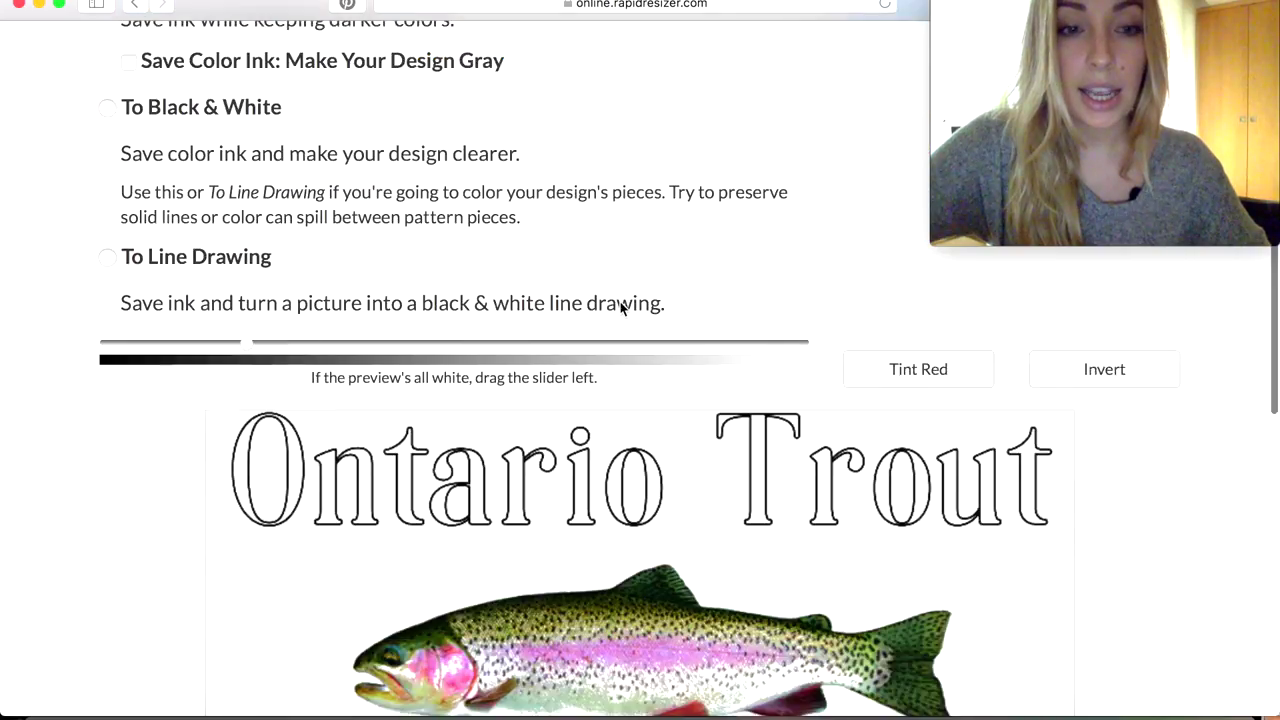
scroll(620, 308, "down", 2)
left_click(108, 188)
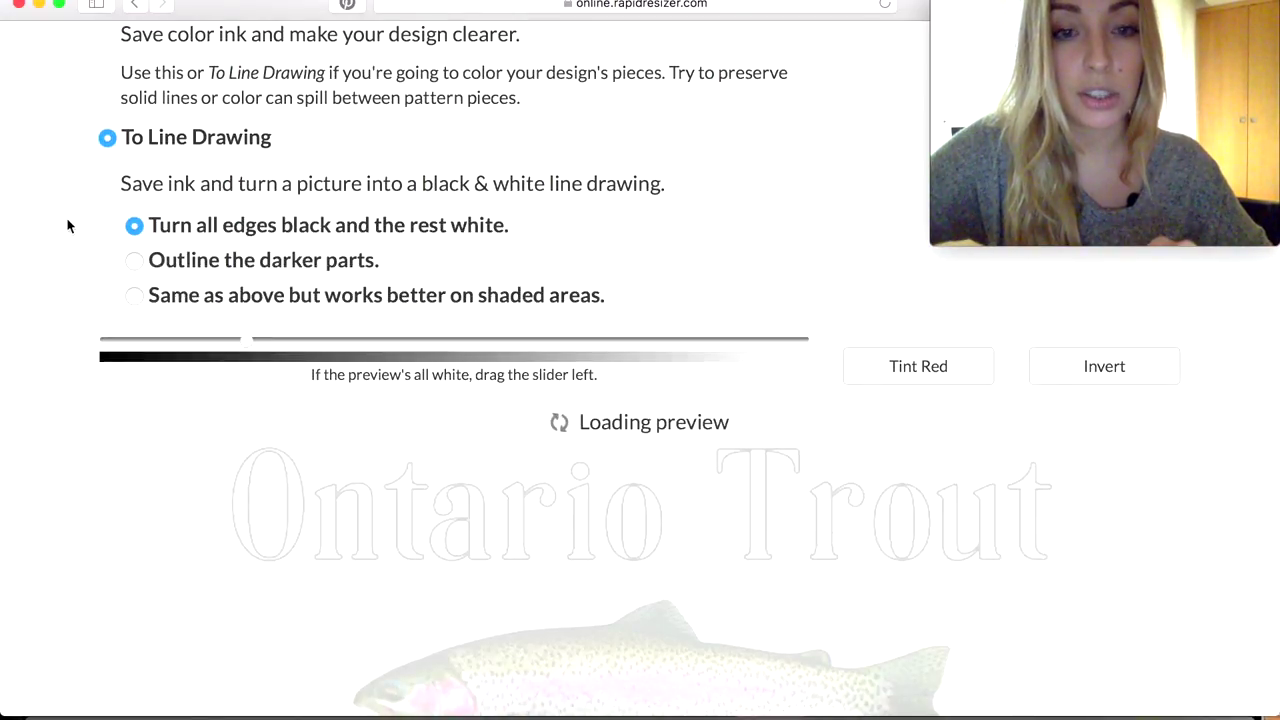
Lighten the line drawing to reduce the speckling on the fish
scroll(462, 259, "down", 5)
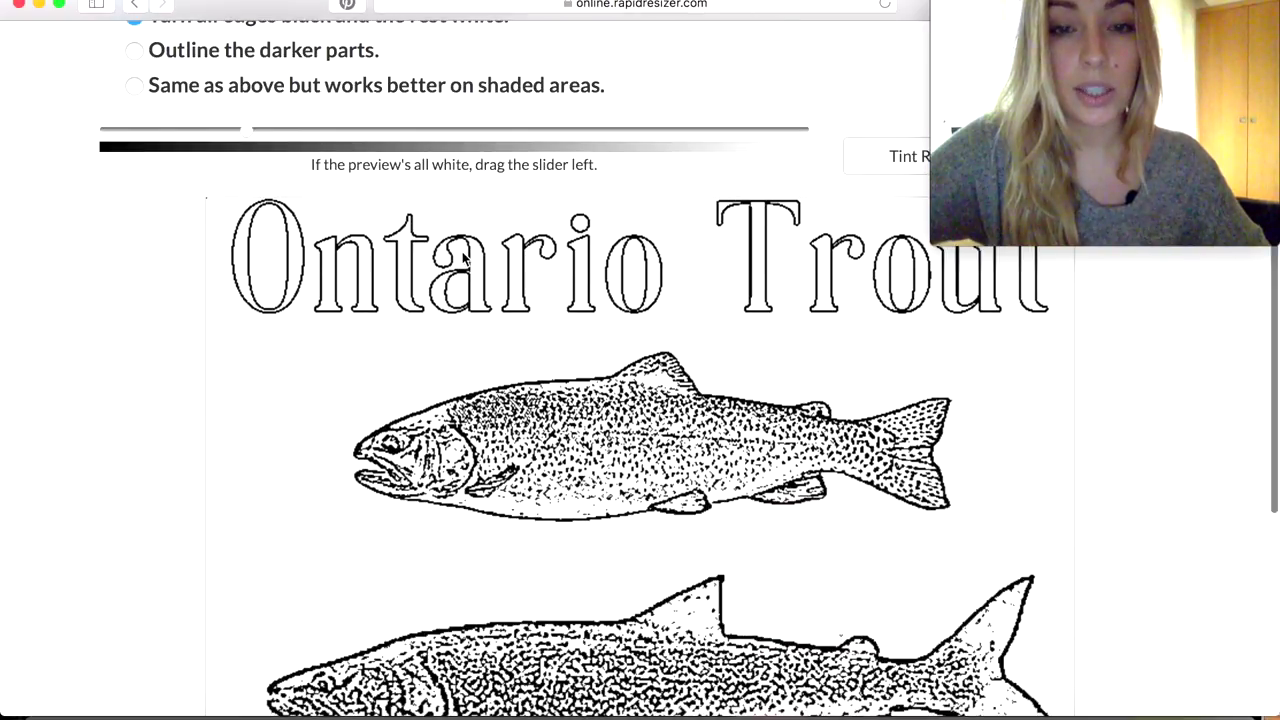
scroll(640, 400, "down", 4)
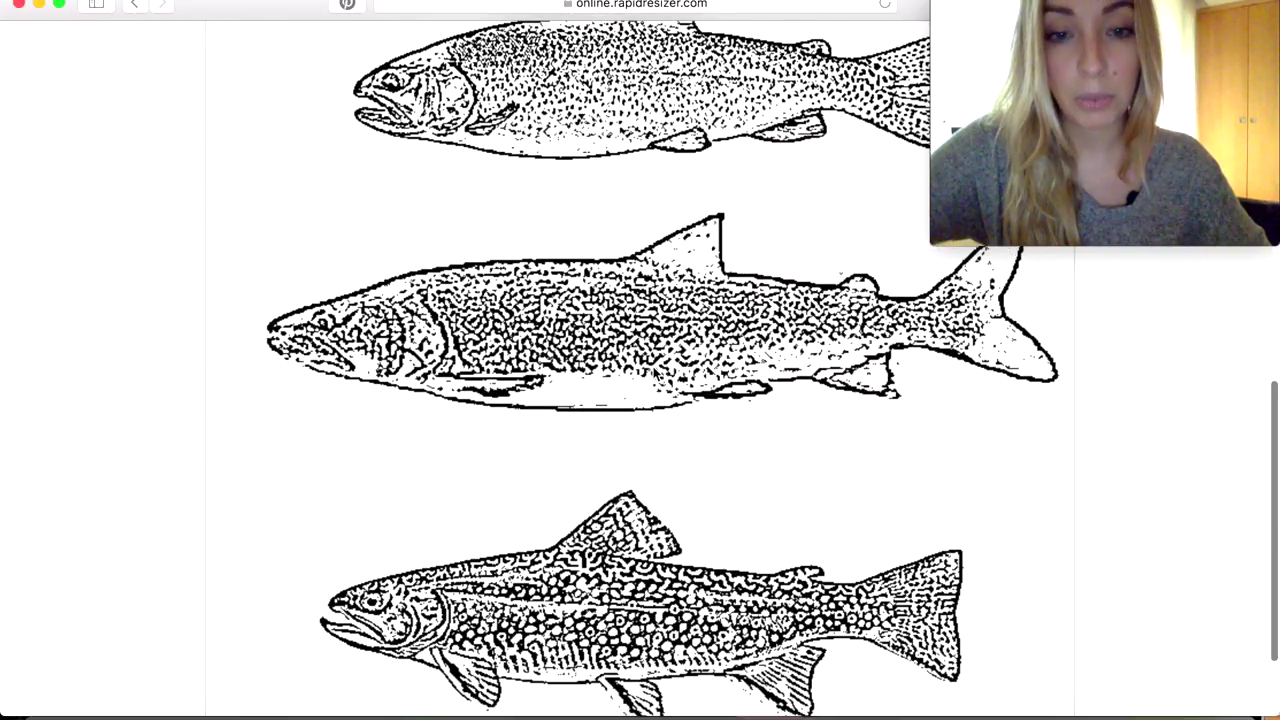
scroll(625, 690, "down", 2)
scroll(648, 530, "up", 4)
scroll(648, 530, "up", 4)
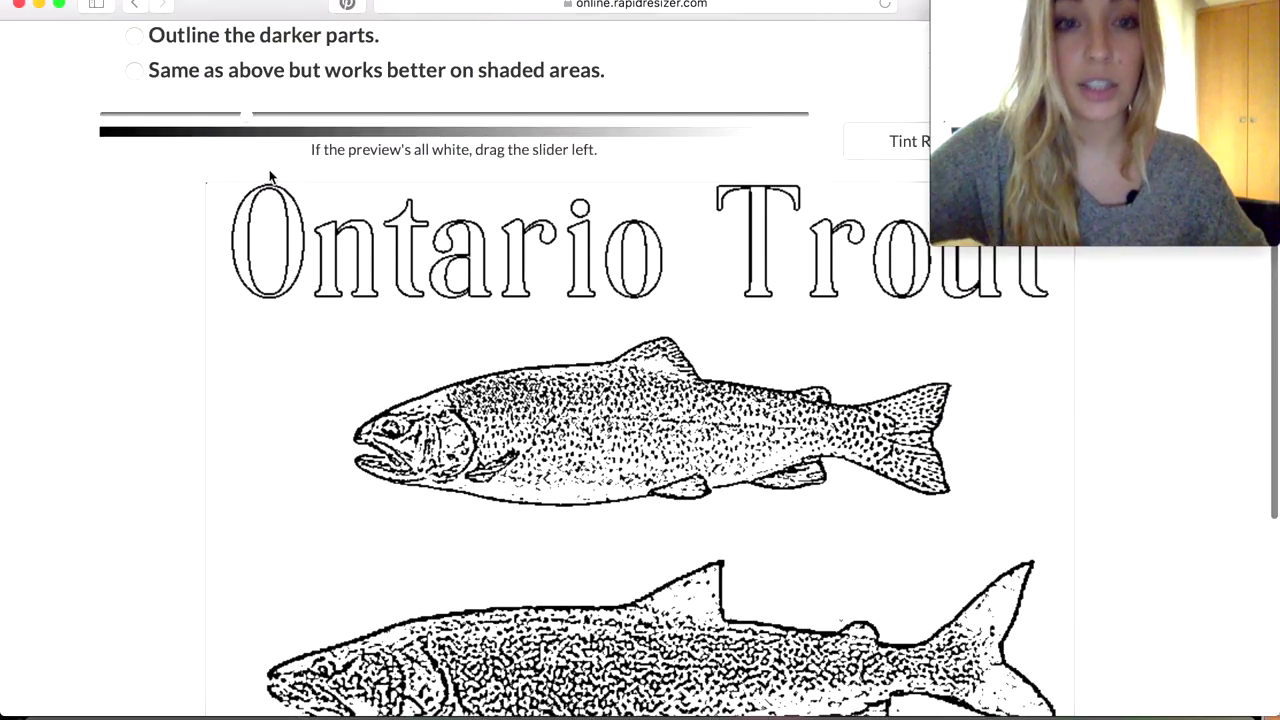
left_click(604, 122)
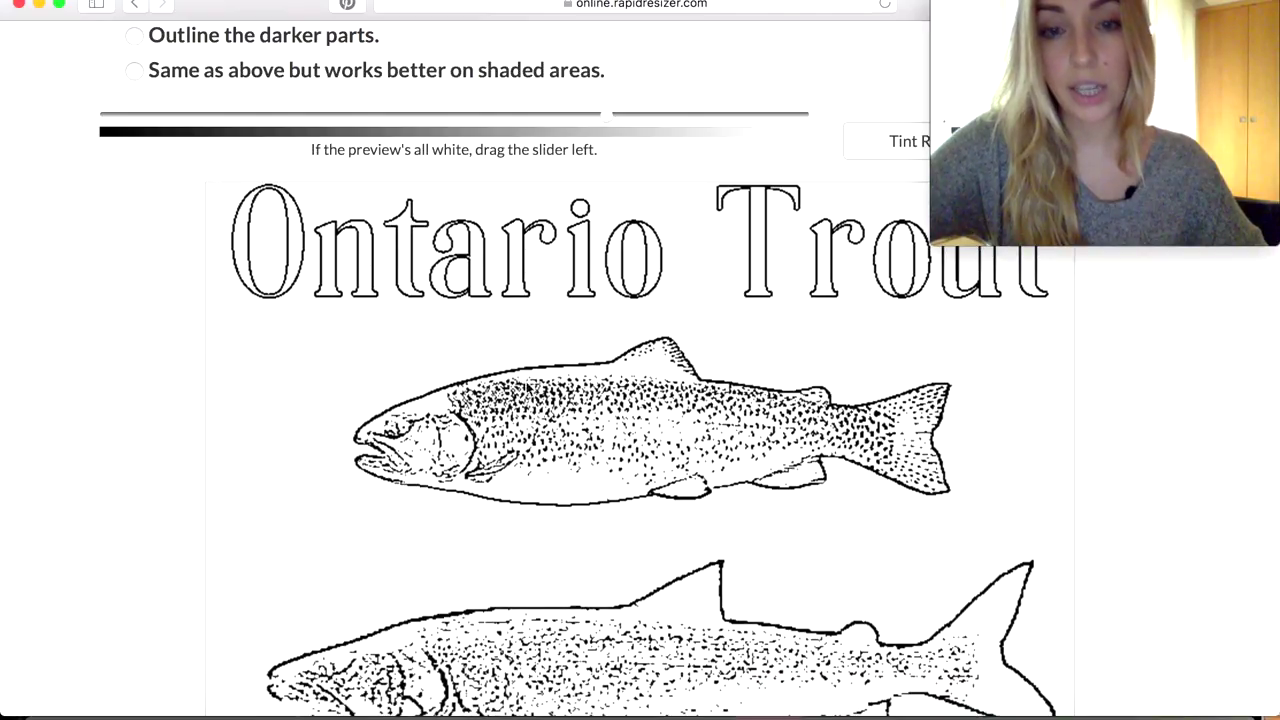
Review the lighter line-drawing preview and apply the changes
scroll(520, 497, "down", 4)
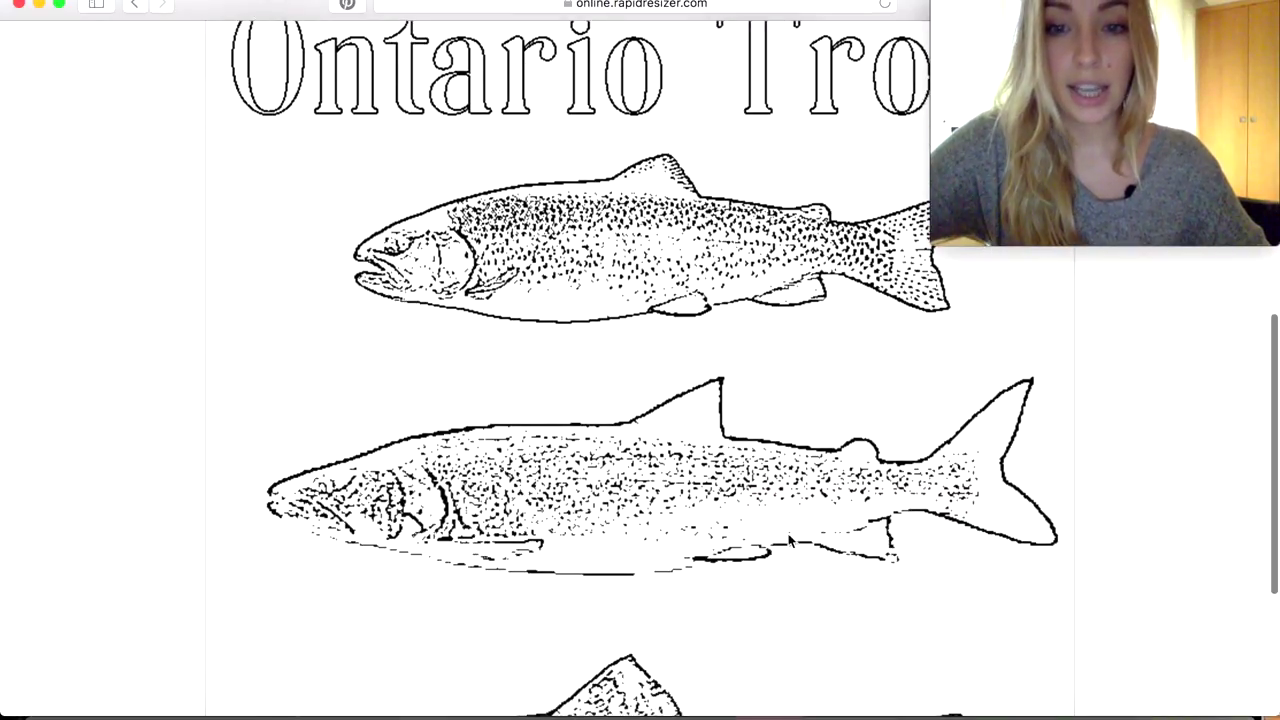
scroll(326, 505, "down", 4)
scroll(445, 466, "up", 15)
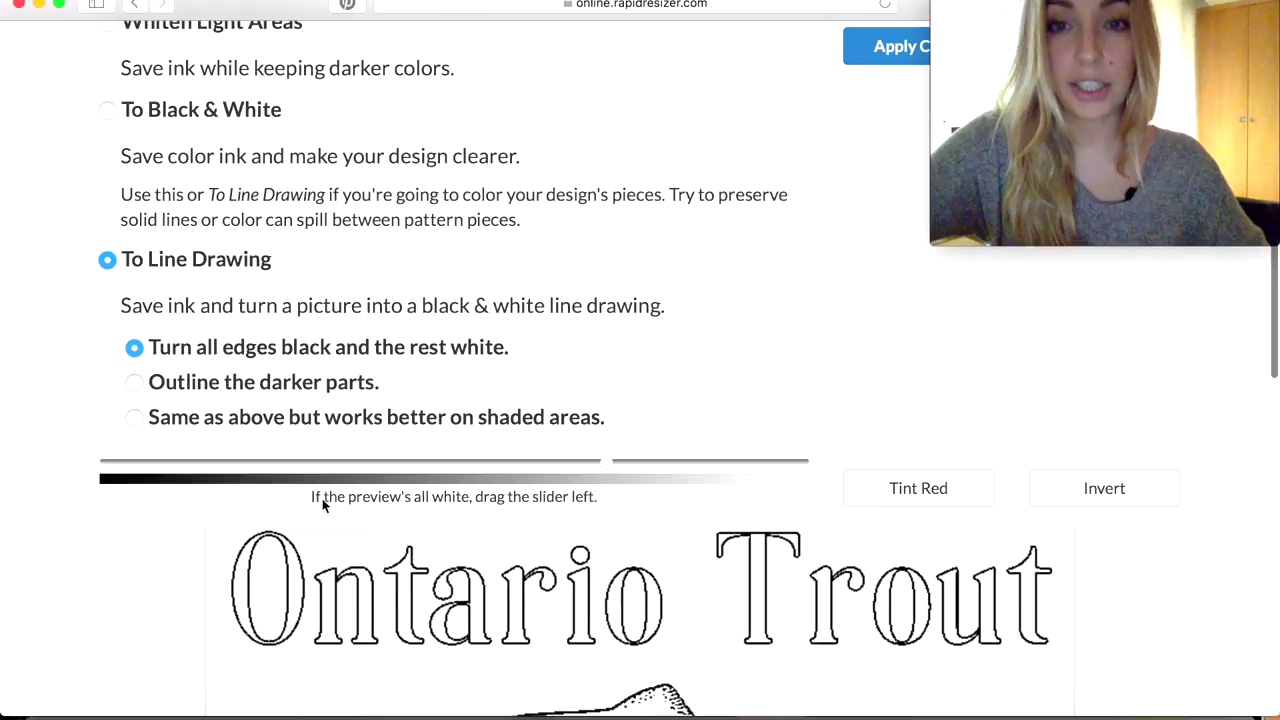
scroll(800, 521, "up", 3)
left_click(875, 230)
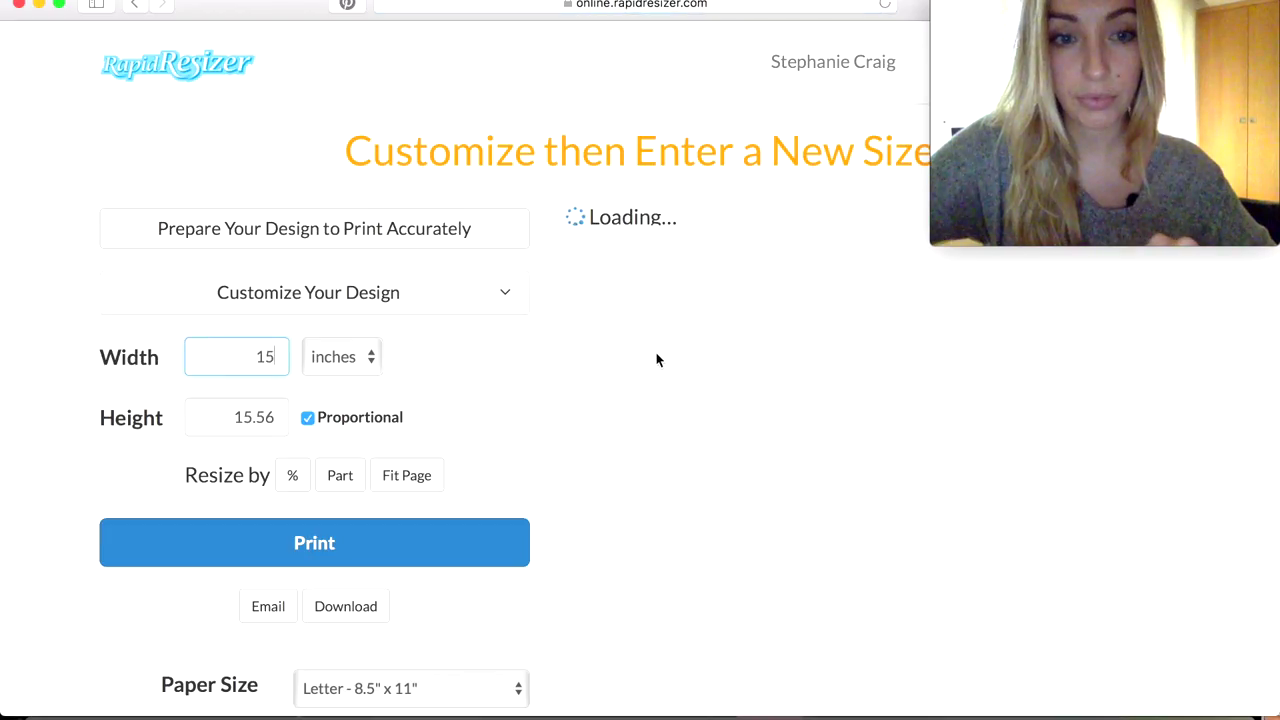
Check the 15-inch width and review the 15 × 15.56 inch poster tiled across Letter pages
scroll(474, 385, "down", 8)
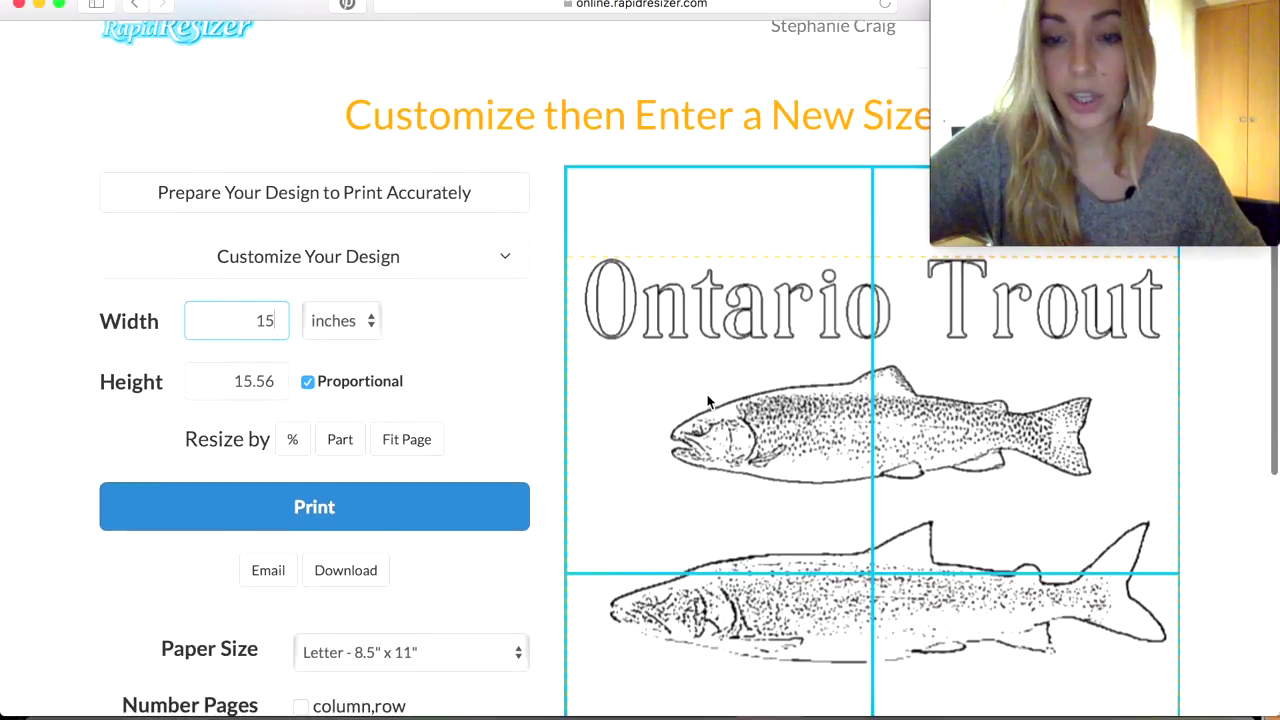
scroll(706, 400, "up", 7)
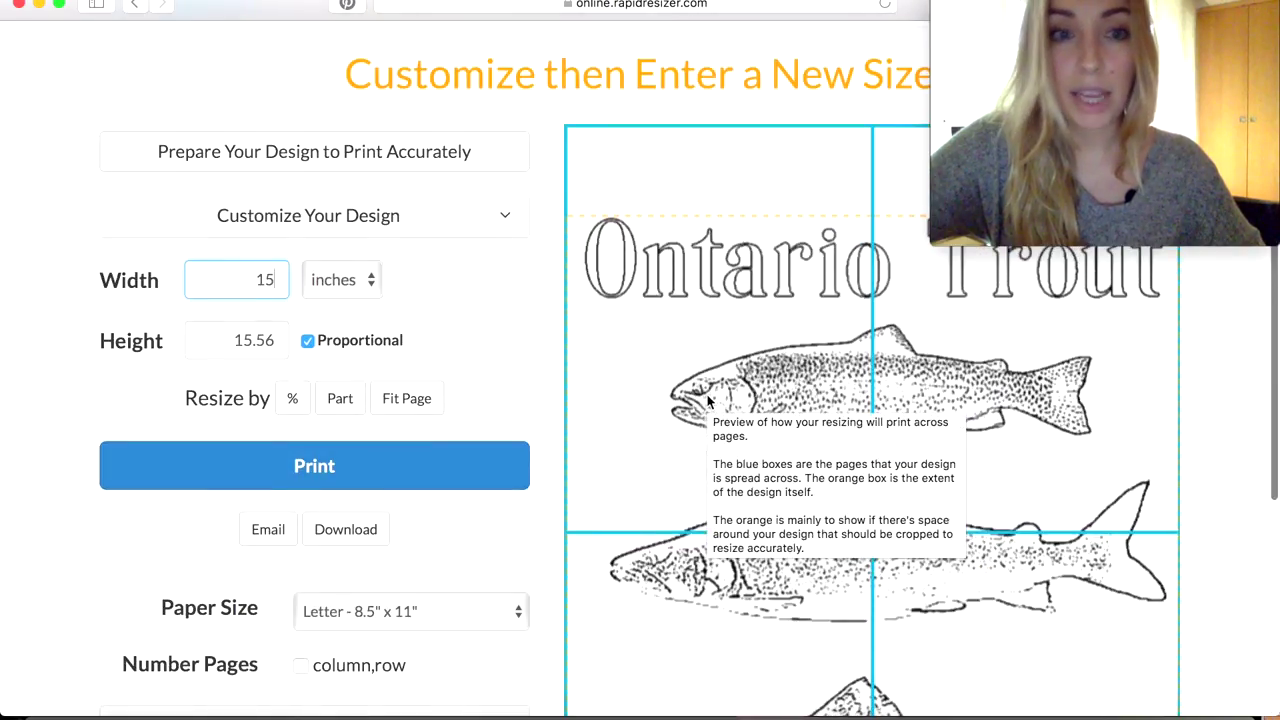
left_click(548, 349)
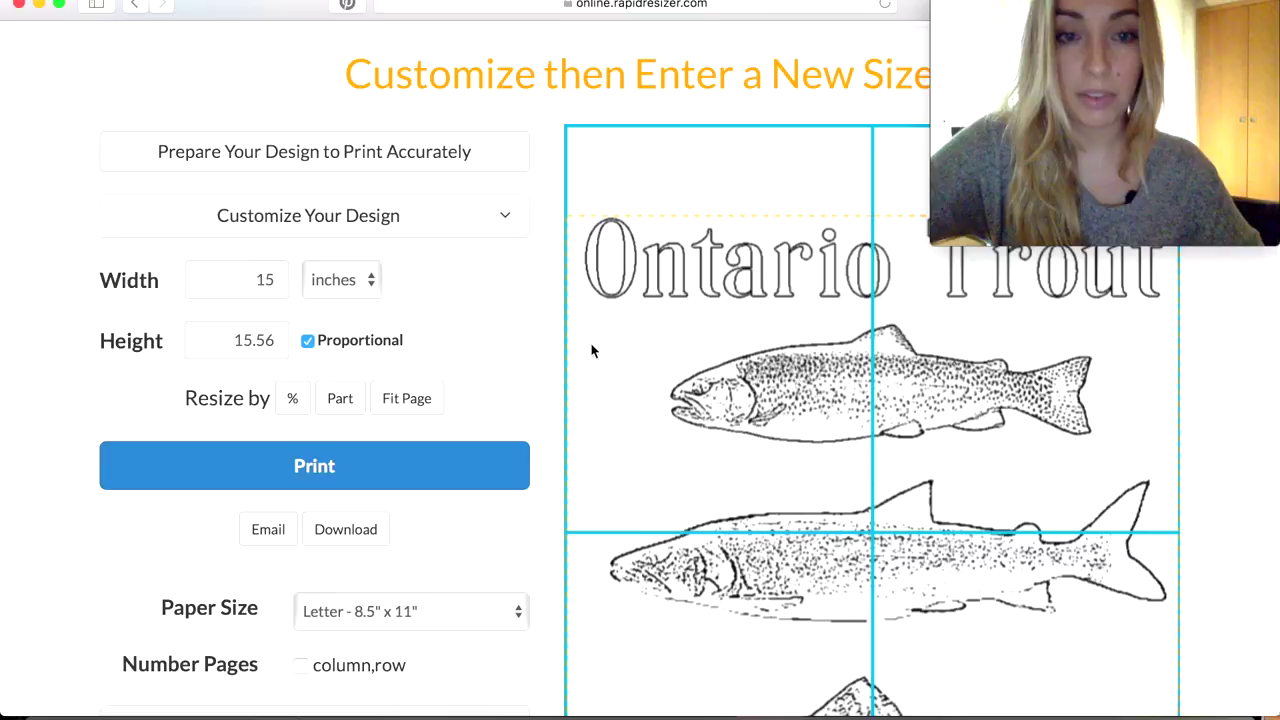
scroll(534, 342, "down", 5)
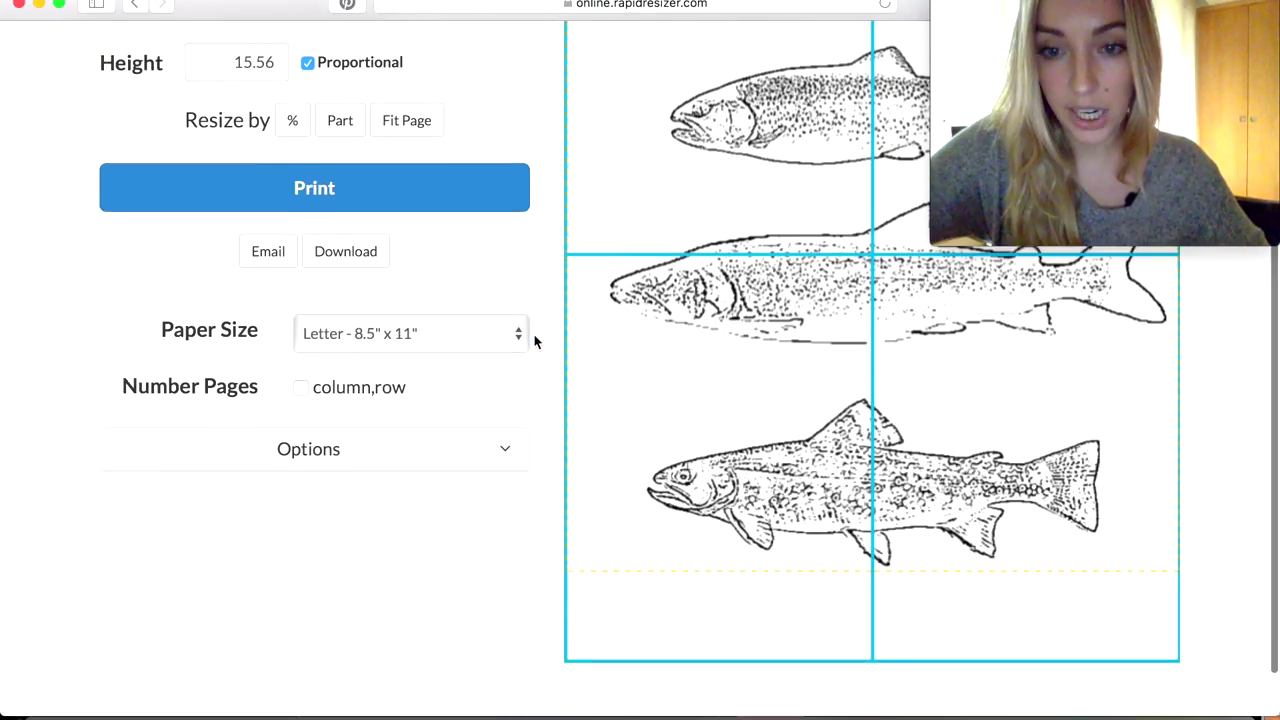
scroll(534, 342, "up", 2)
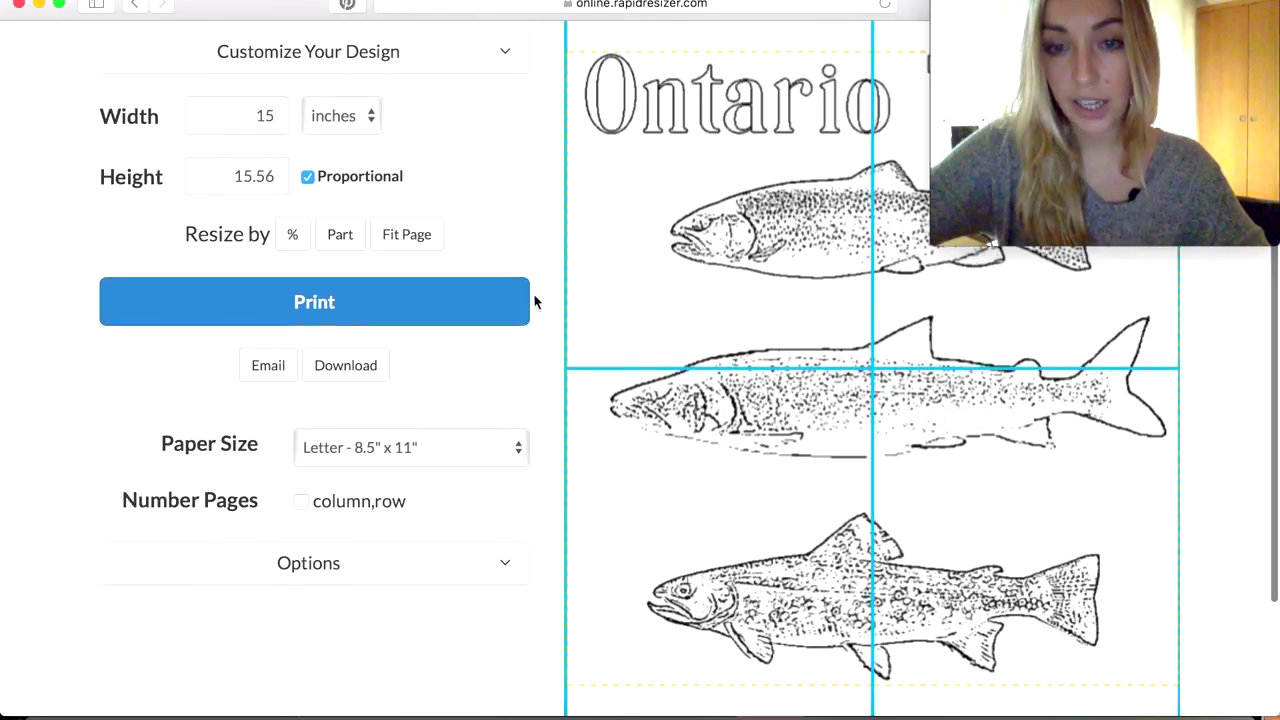
scroll(534, 305, "up", 4)
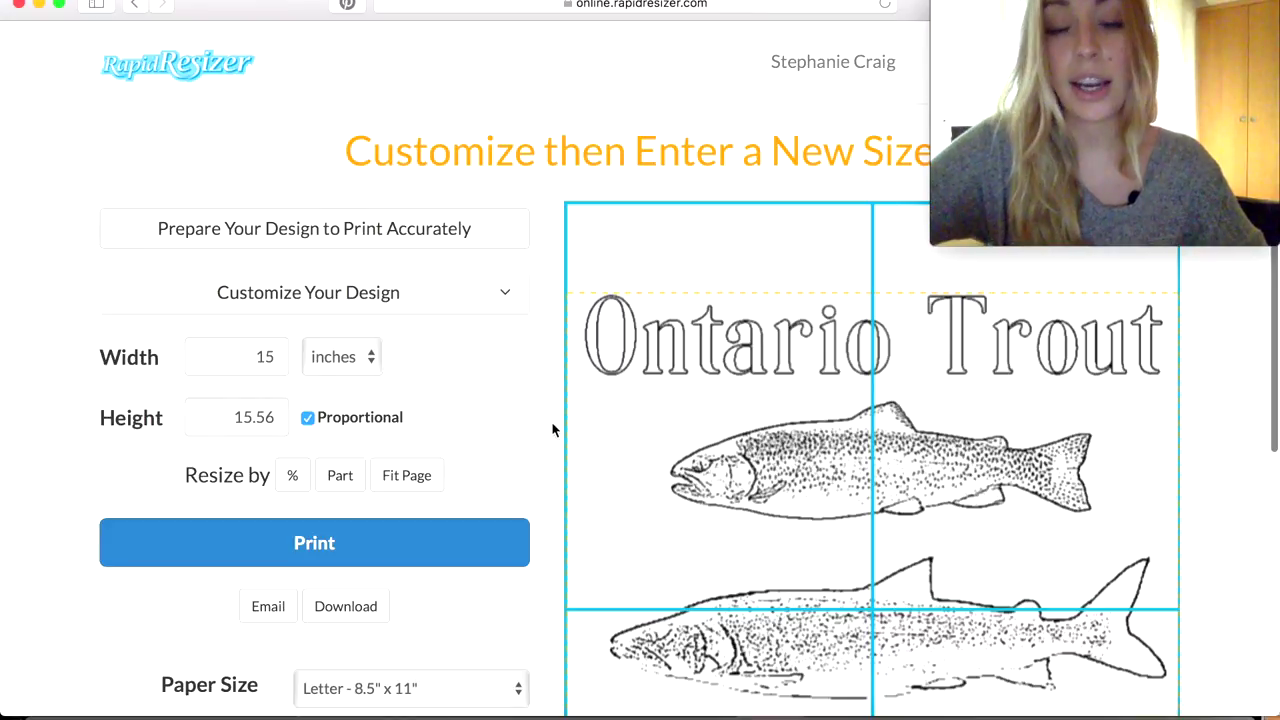
scroll(552, 430, "down", 2)
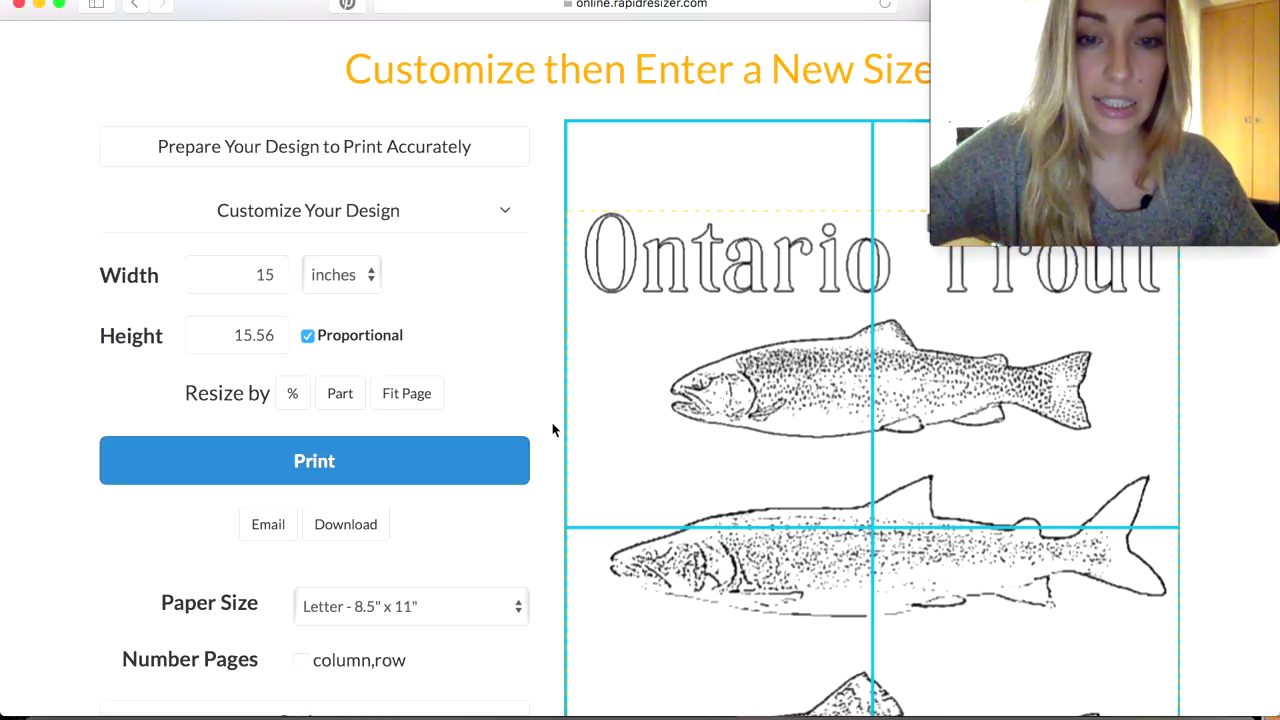
scroll(546, 406, "down", 3)
scroll(548, 407, "up", 4)
scroll(548, 407, "up", 1)
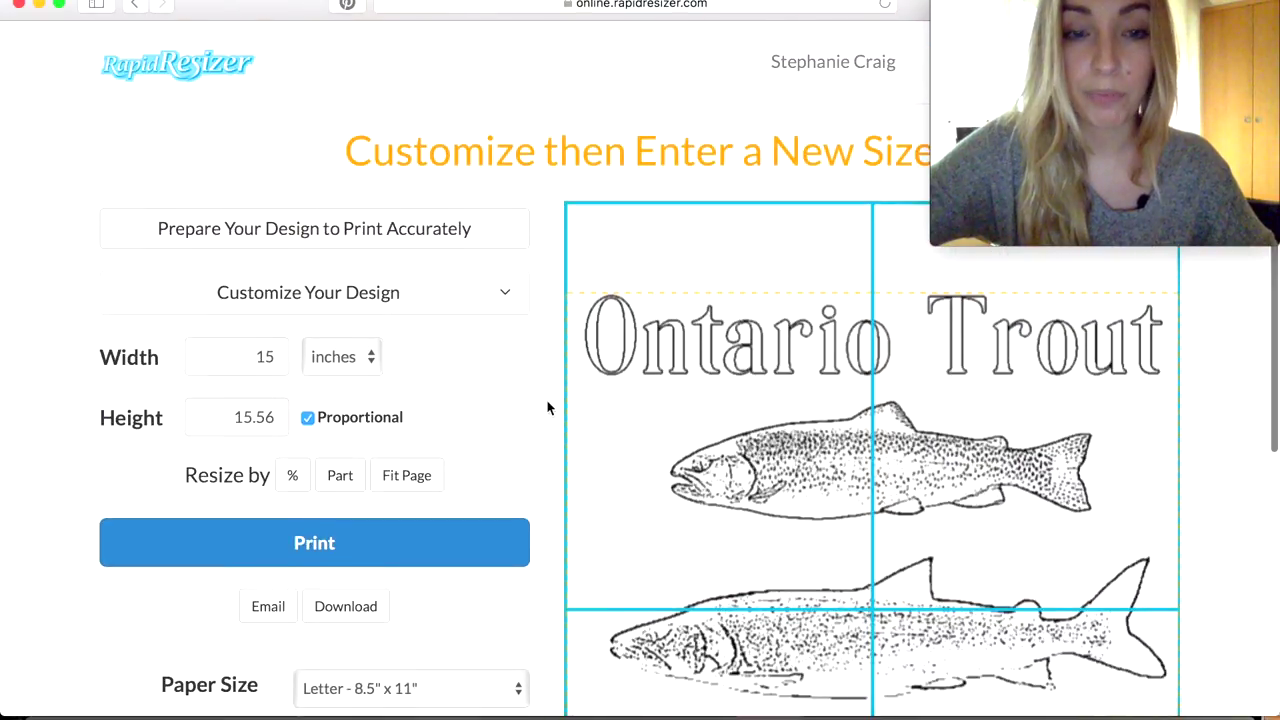